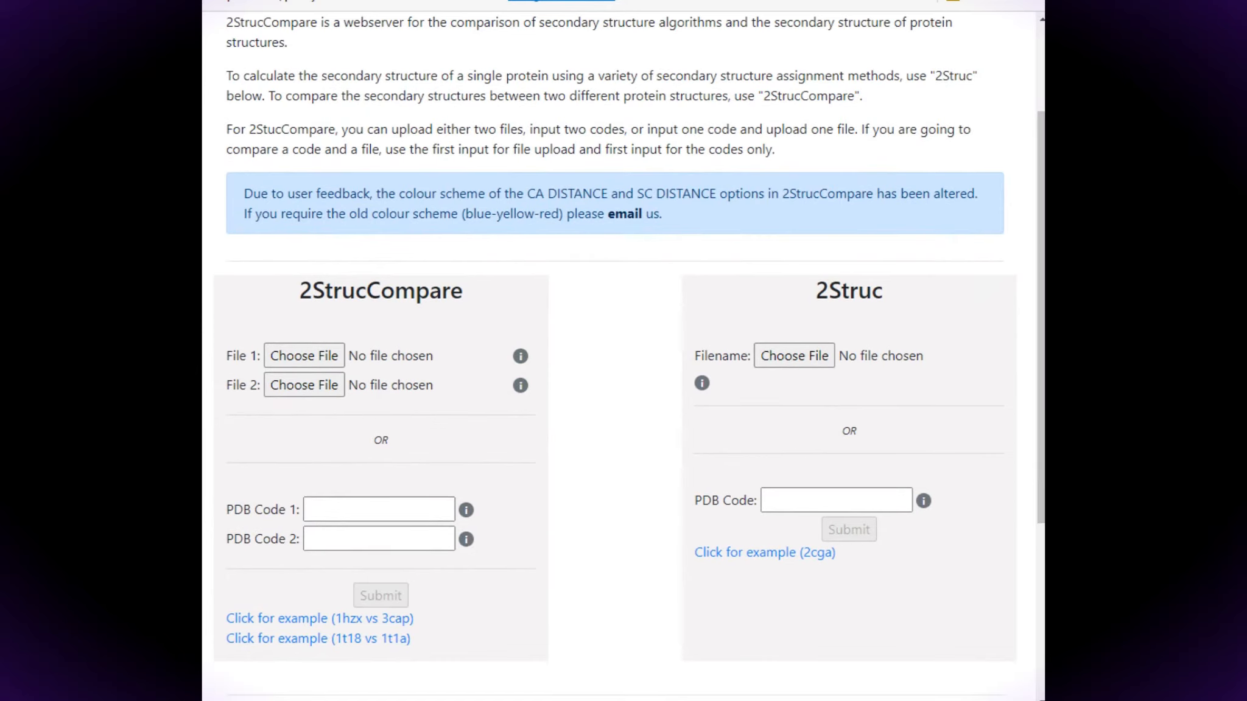
Step: Calculate the secondary structure for PDB code 5HVD with 2Struc and show the full-state summary of the whole chain
click(789, 504)
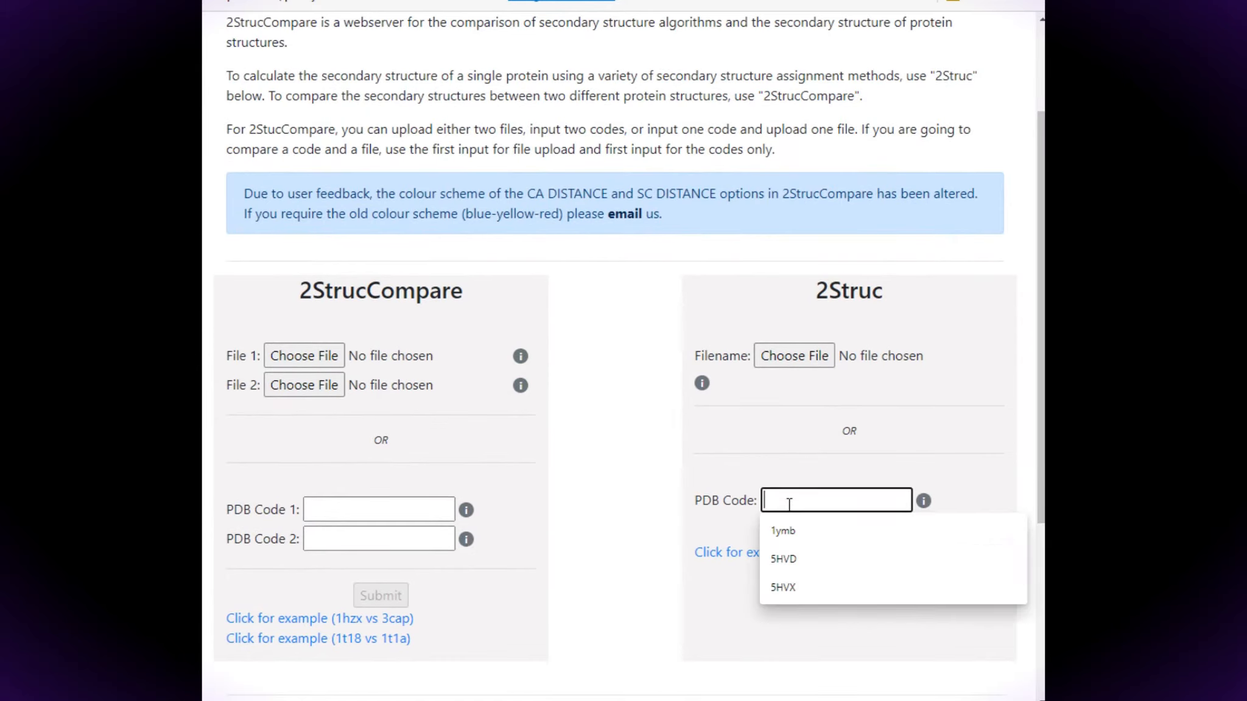
click(786, 559)
click(852, 530)
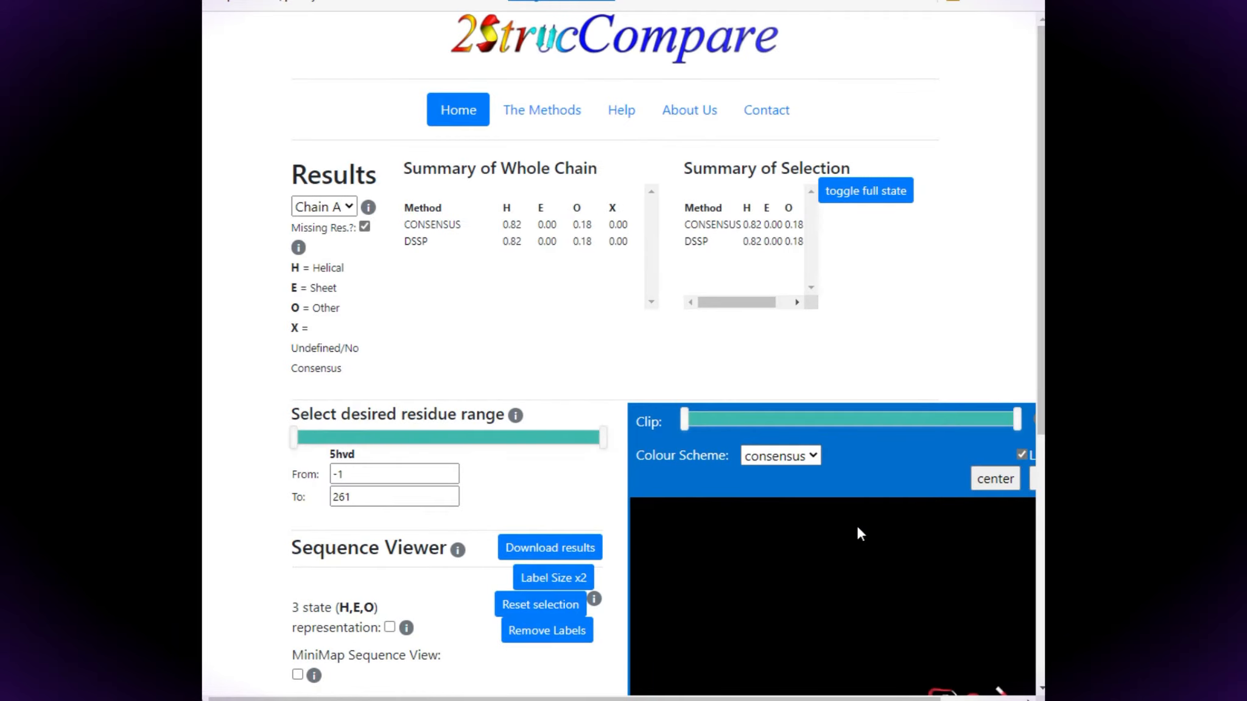
click(864, 194)
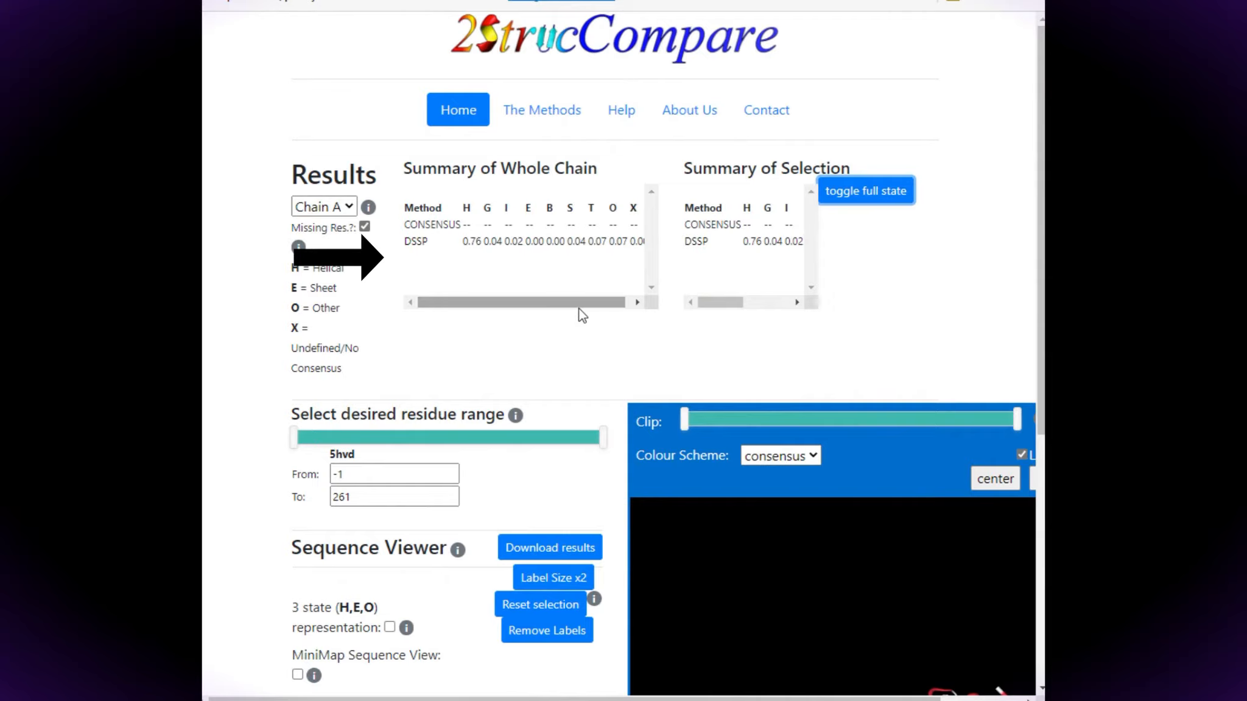
drag(578, 308, 590, 308)
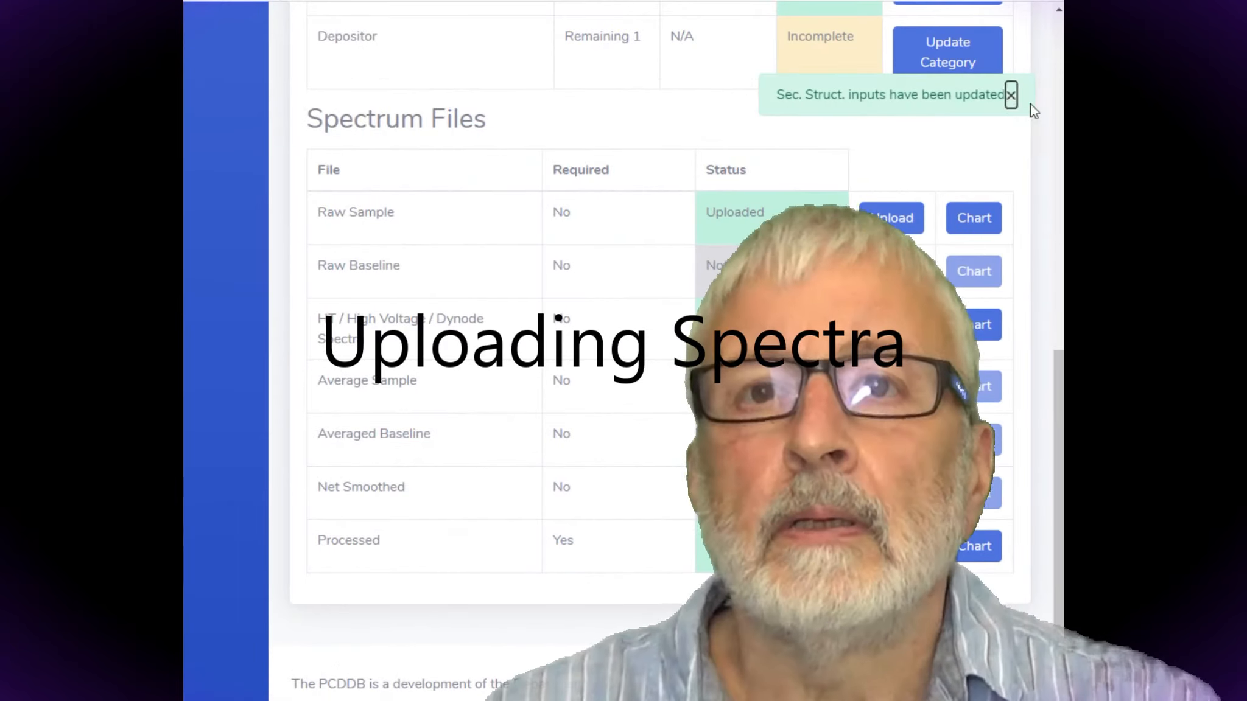
Step: Upload R73065.gen as the final processed spectrum, with column 4, Delta Epsilon units and the CDTool file format
click(1010, 95)
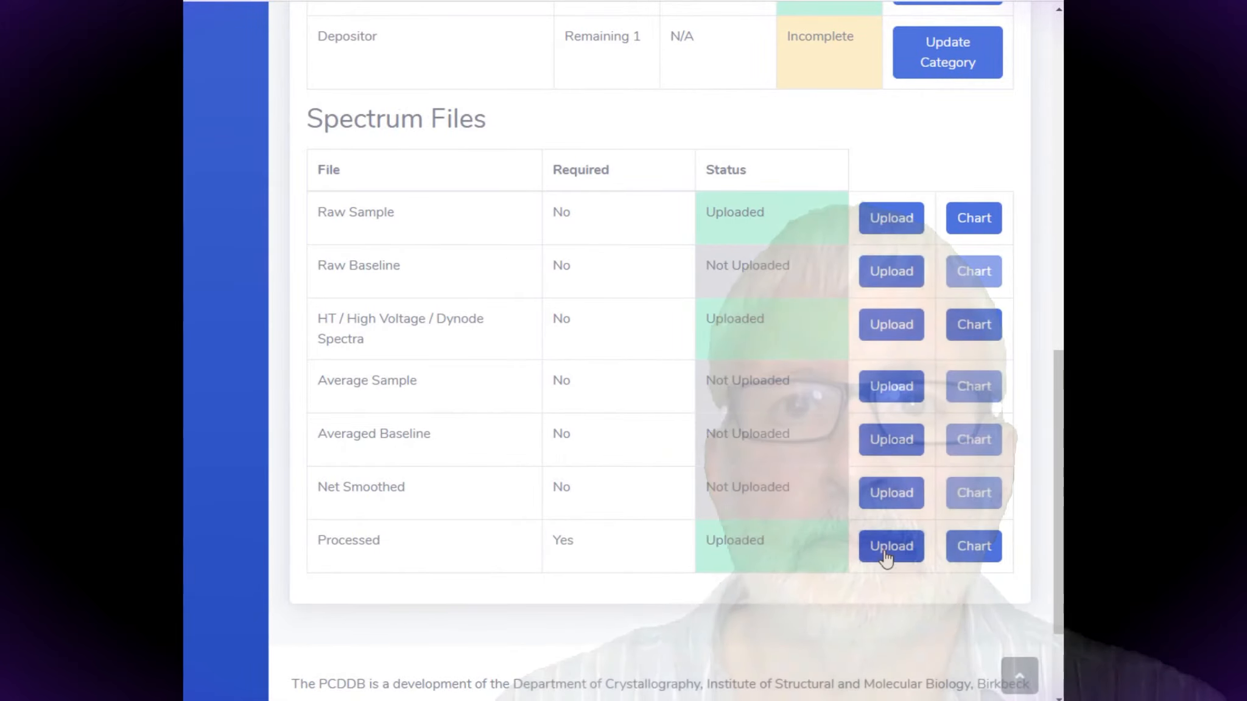
click(887, 546)
click(391, 257)
double_click(365, 29)
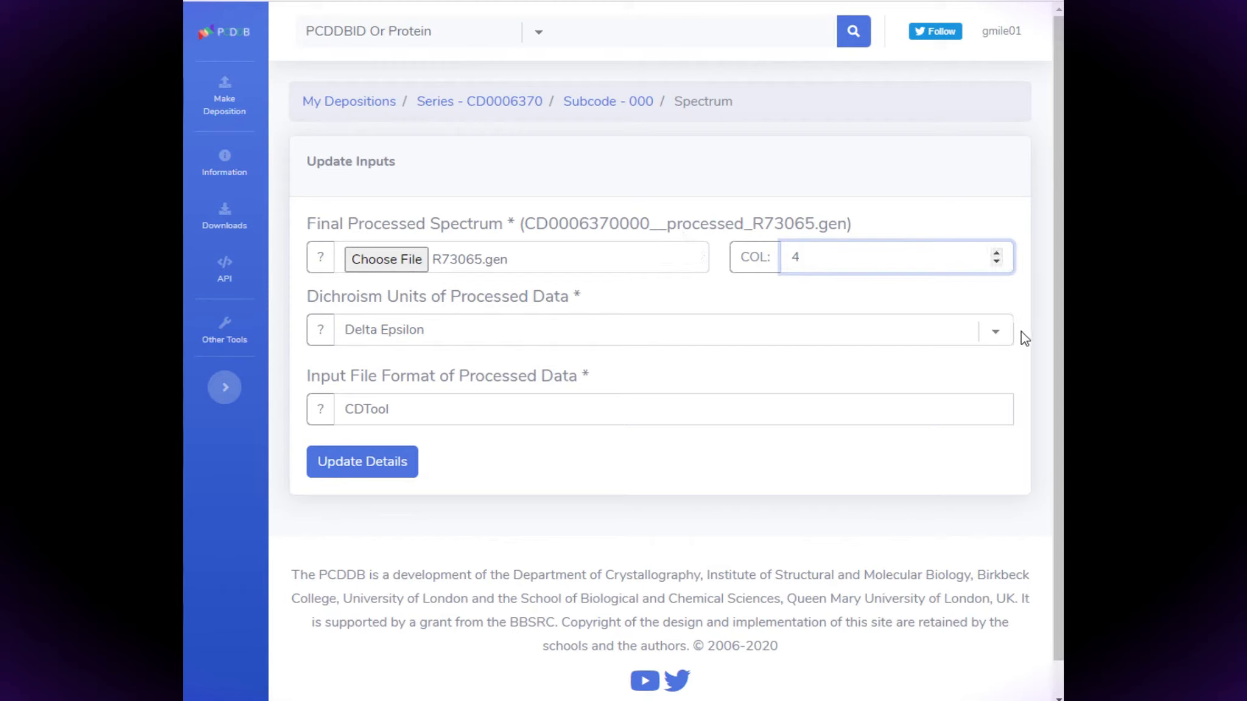
click(995, 336)
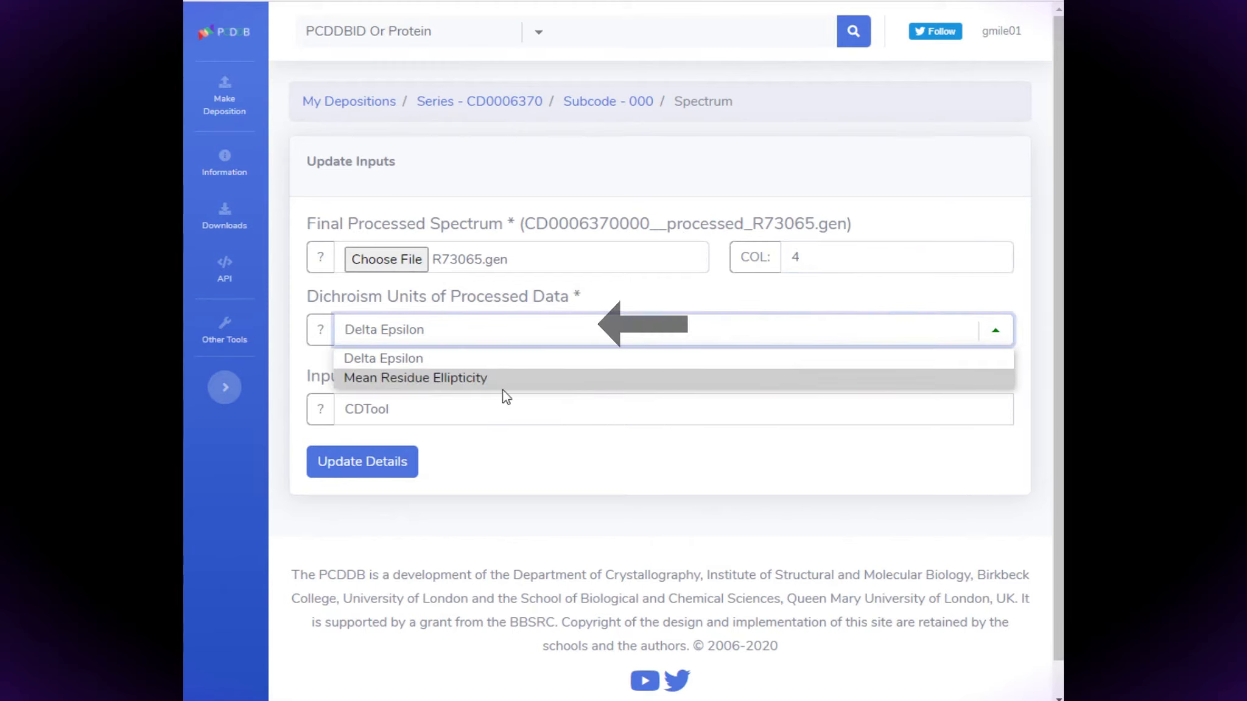
click(465, 361)
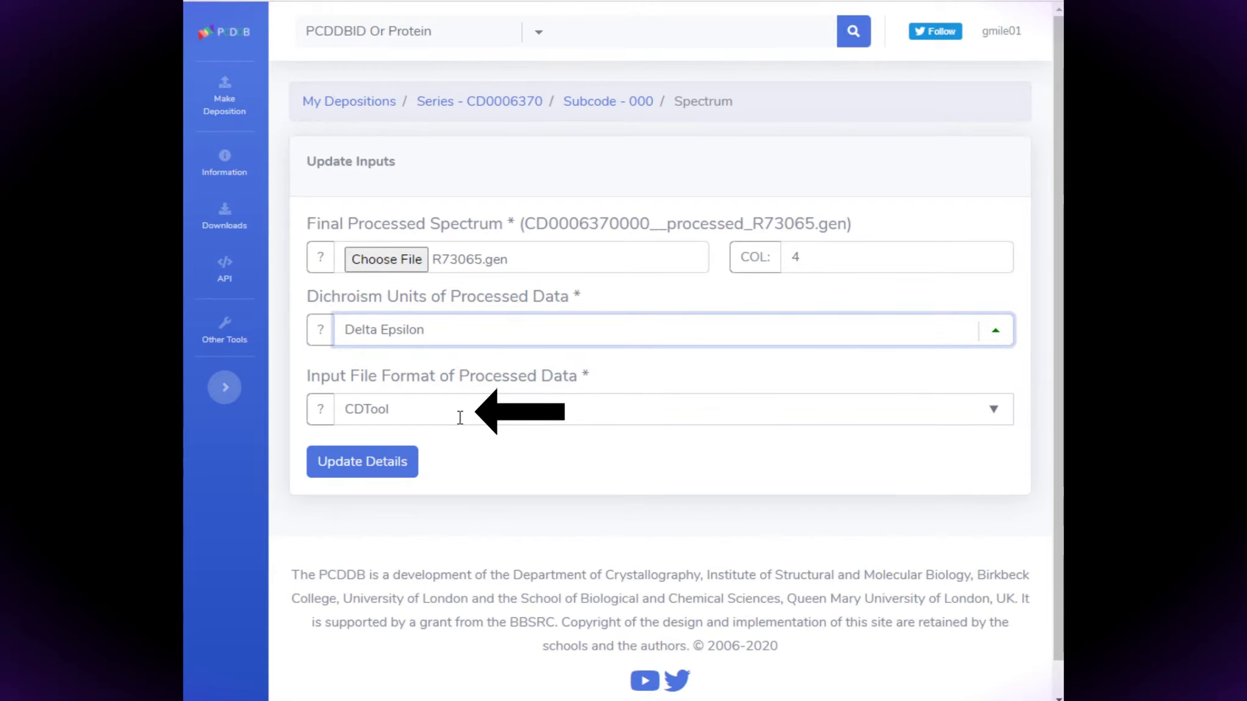
click(334, 468)
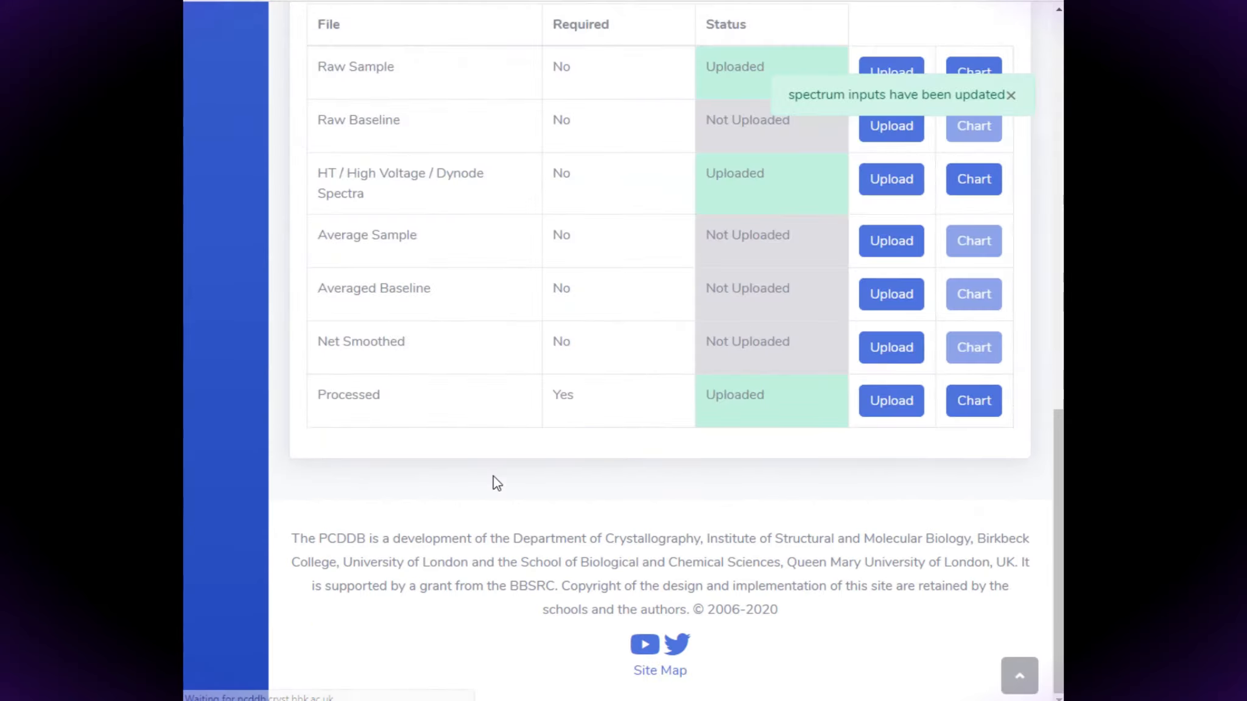
Step: View the chart of the final processed spectrum and return to the deposition page
click(1011, 95)
click(974, 400)
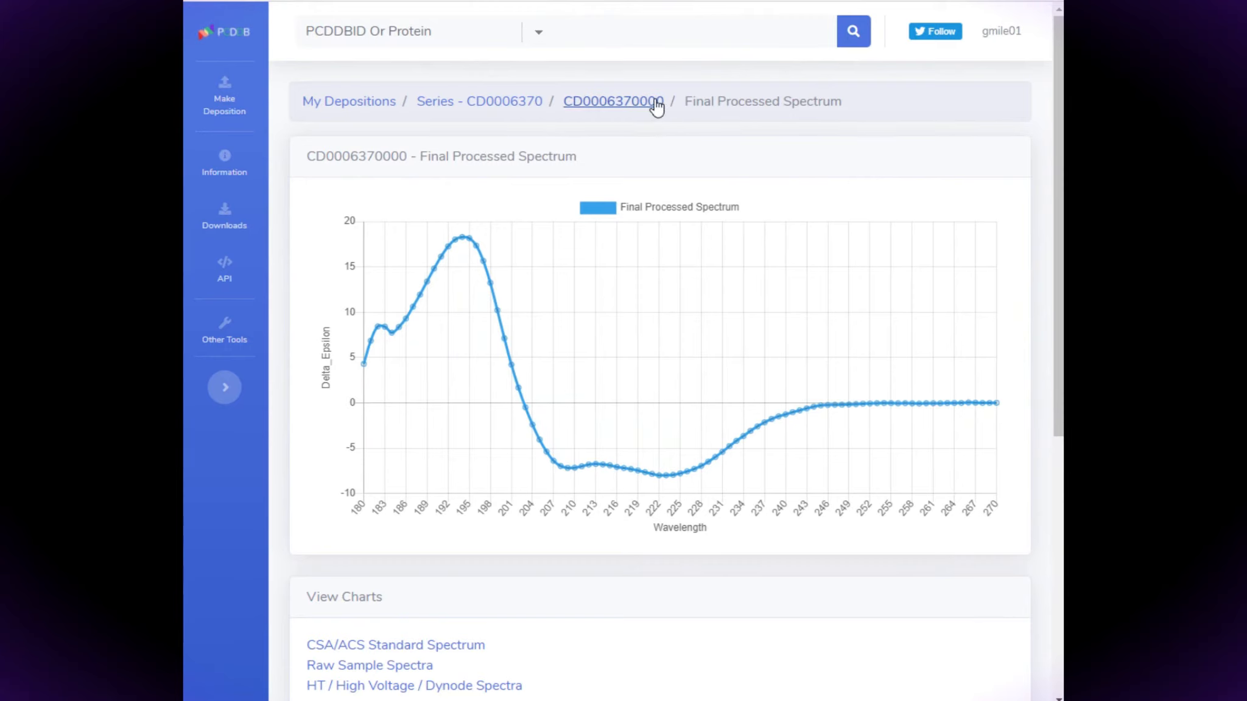
click(636, 107)
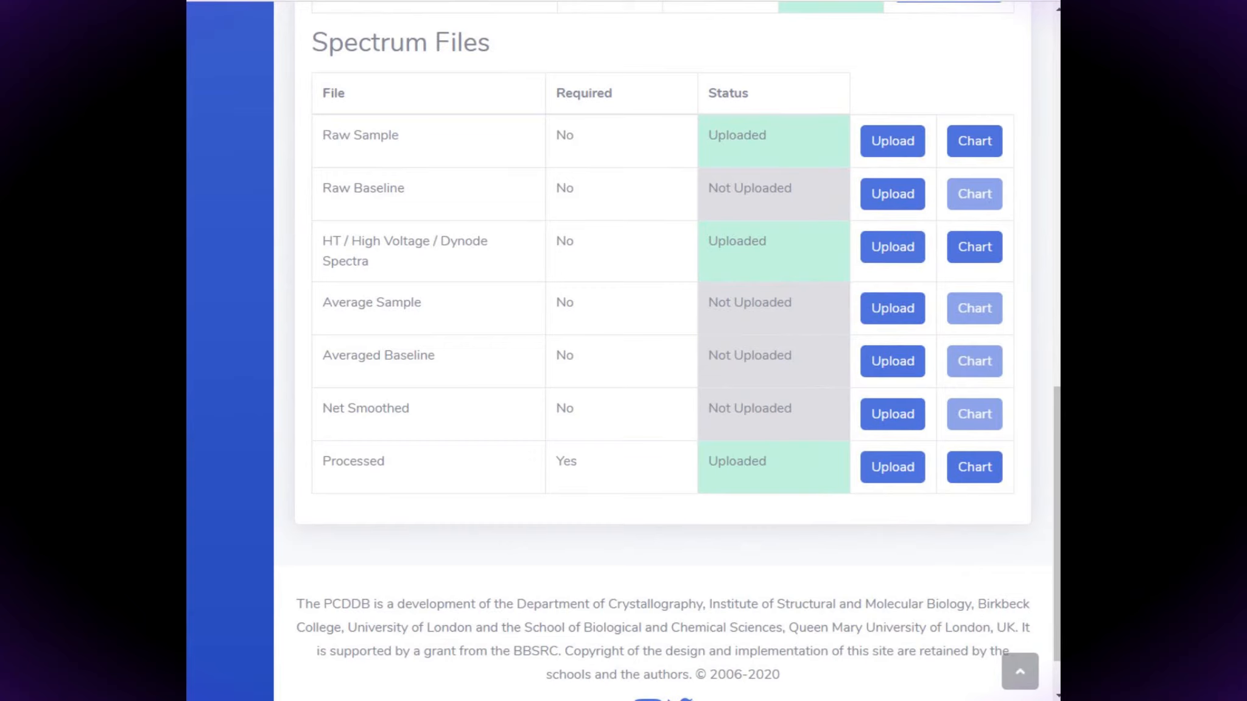
Step: Upload R73065.d01, R73065.d02 and R73065.d03 as the three raw sample scans, using column 2 and Delta Epsilon units
click(892, 141)
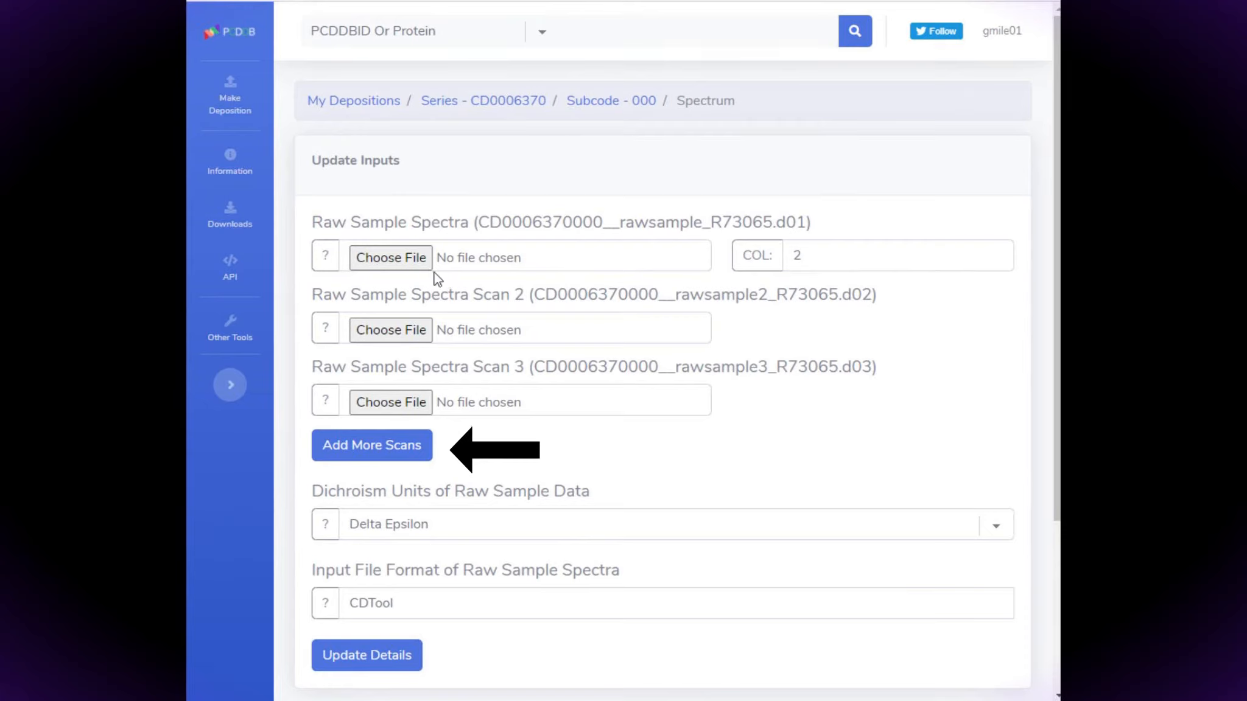
click(410, 262)
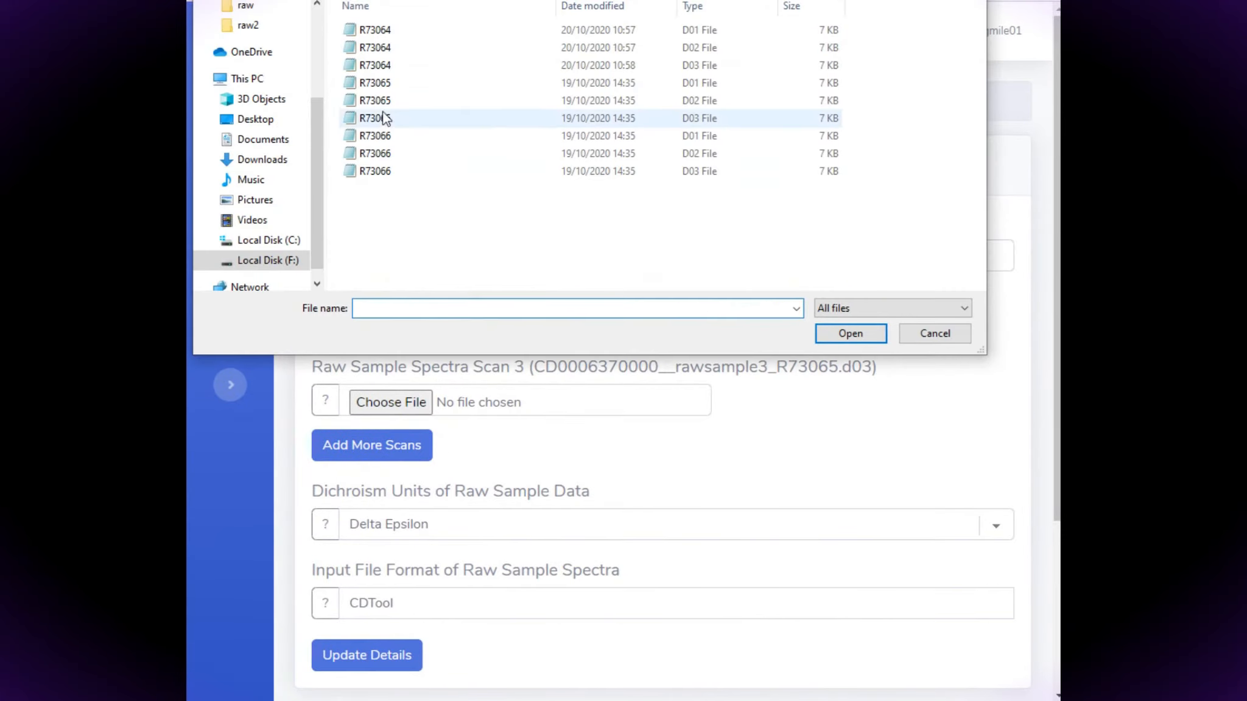
click(387, 84)
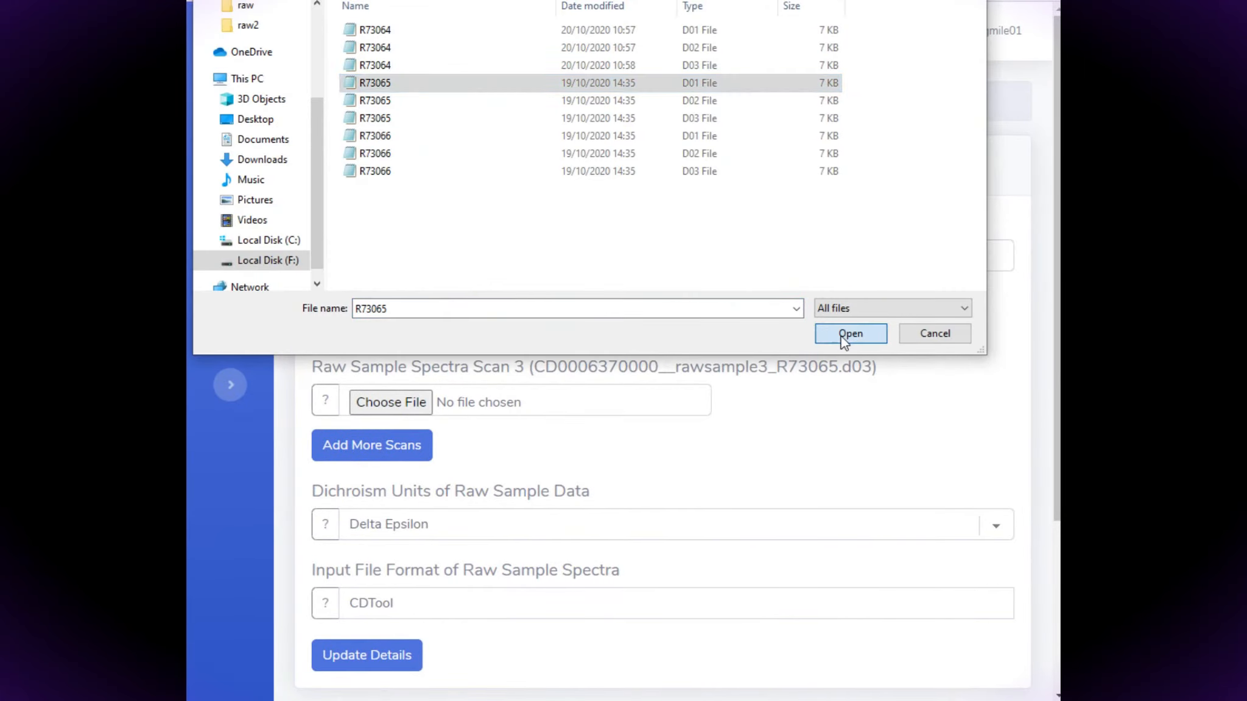
click(841, 336)
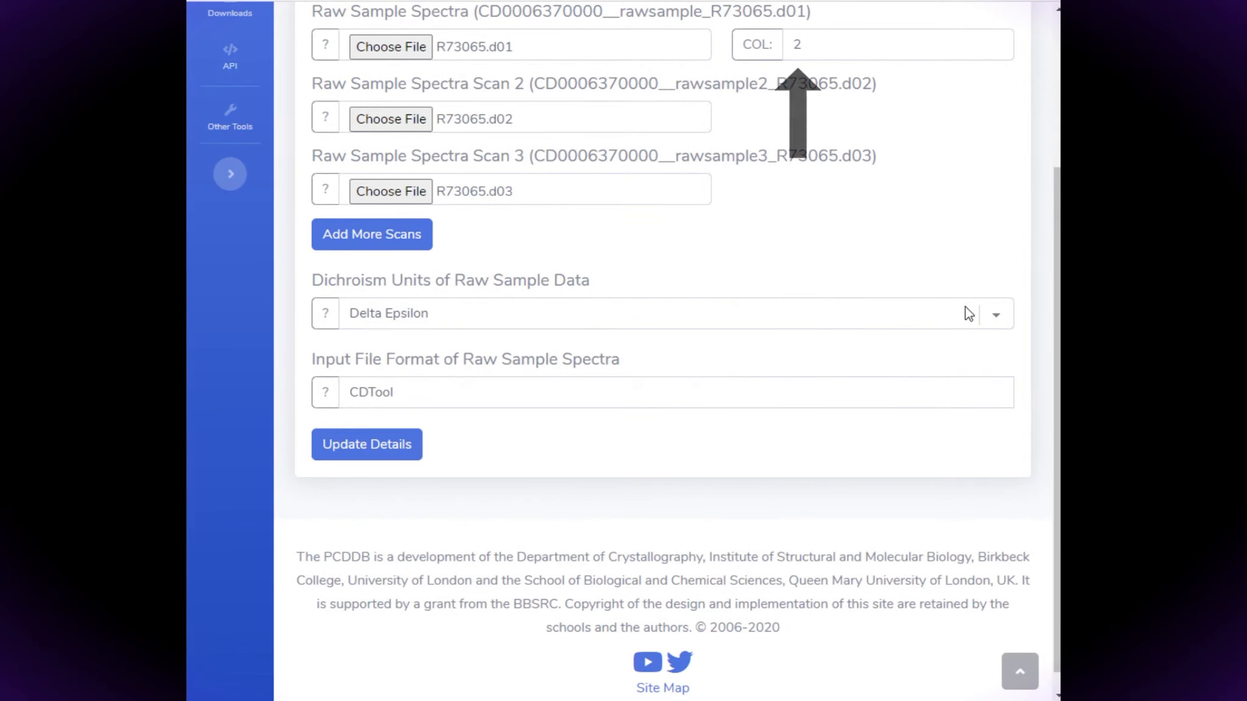
click(379, 455)
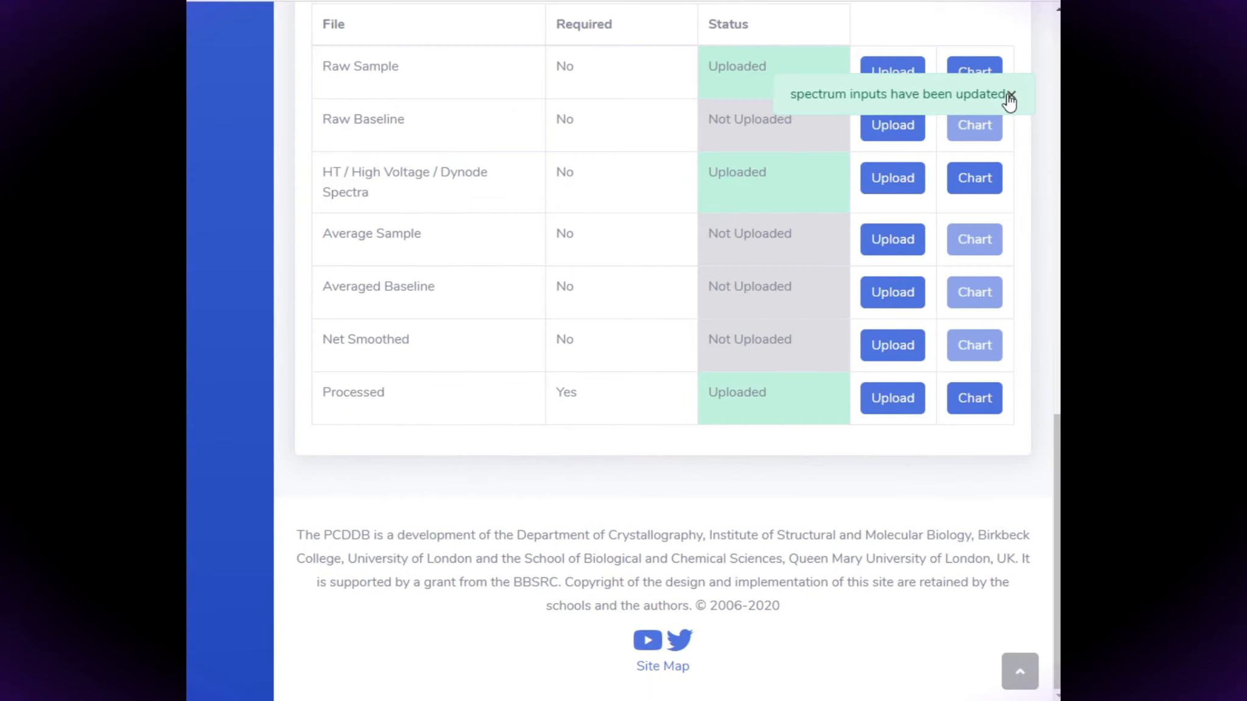
Step: View the charts of all three raw sample spectra and return to the deposition page
click(1010, 96)
click(955, 84)
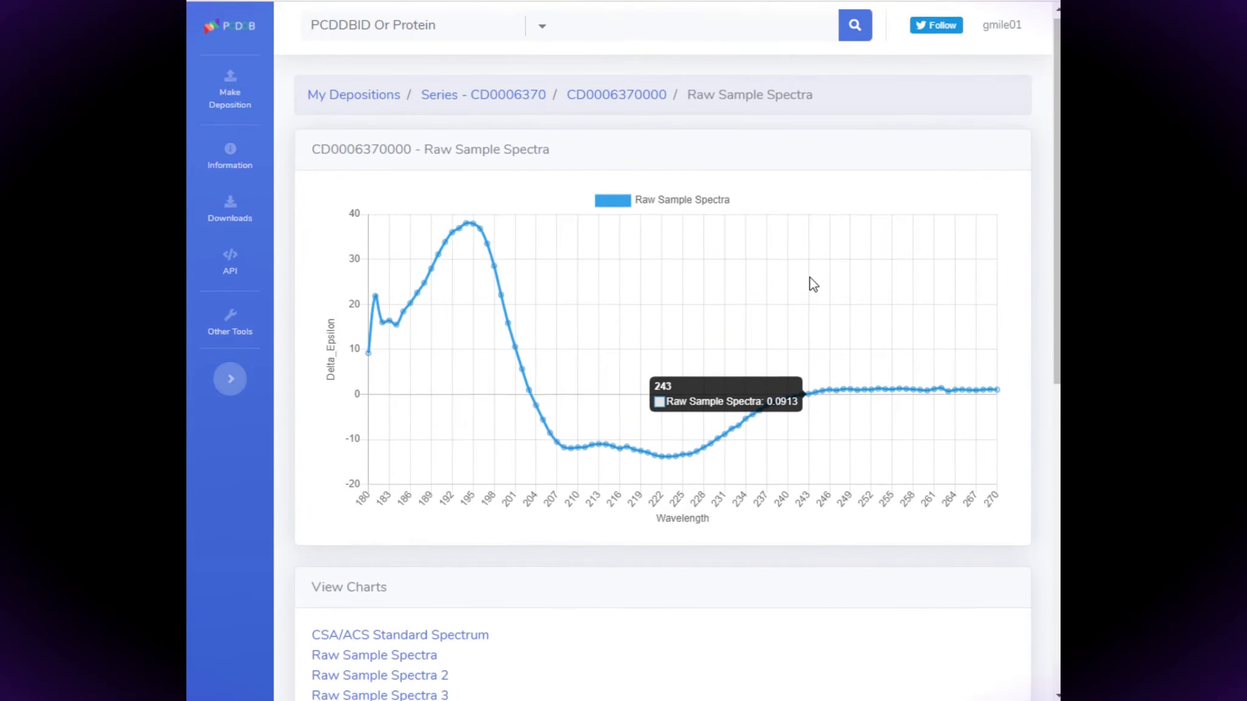
scroll(810, 284, down, 2)
click(419, 577)
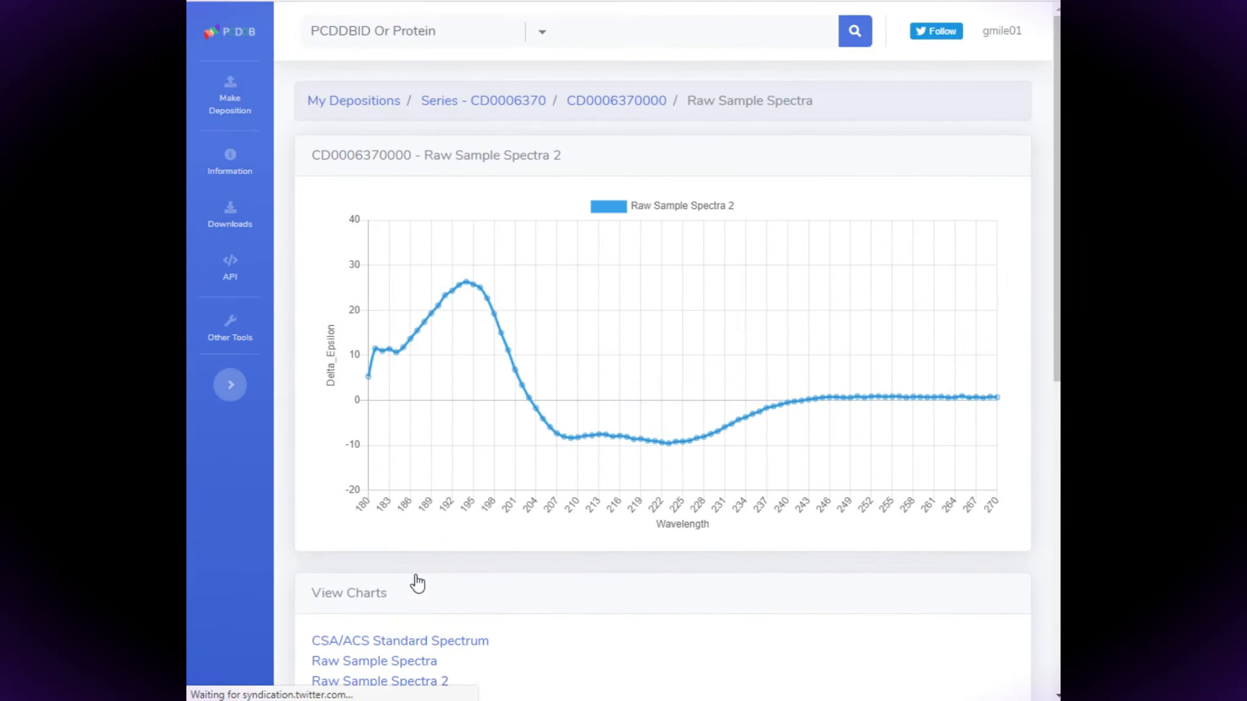
scroll(414, 582, down, 2)
click(420, 598)
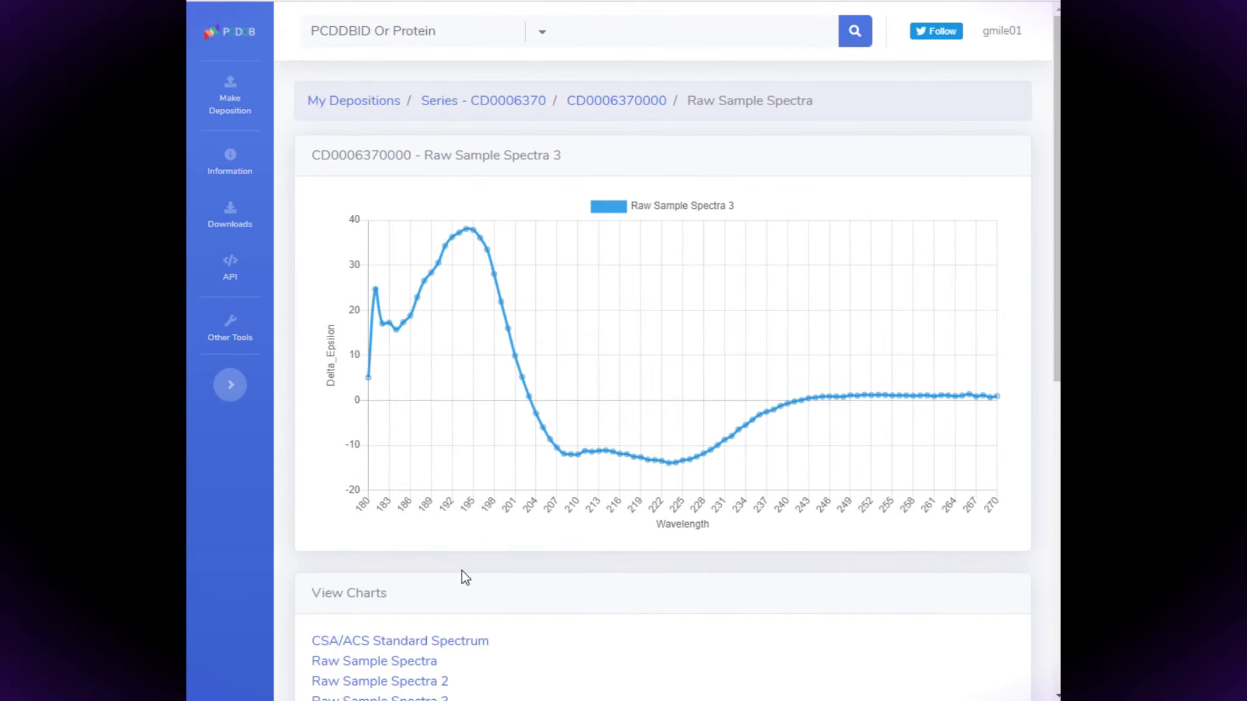
click(616, 100)
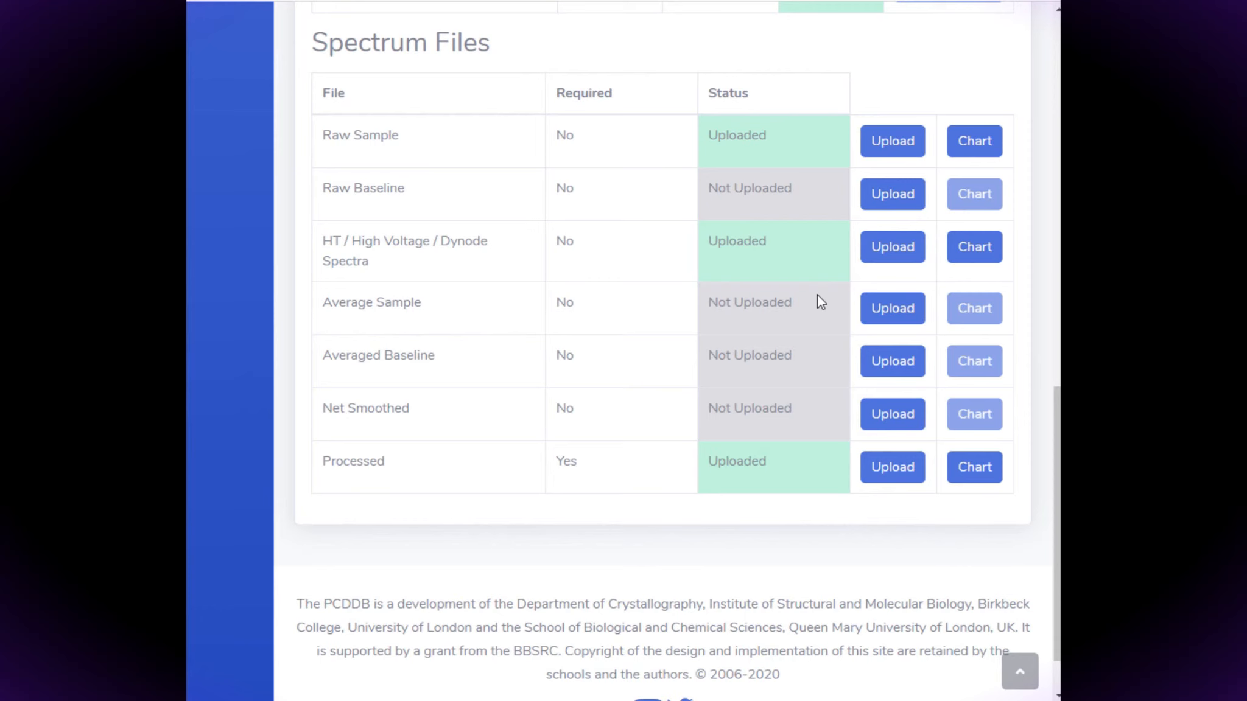
Step: Open the HT / High Voltage / Dynode Spectra entry and view its charts, including the third scan
click(887, 246)
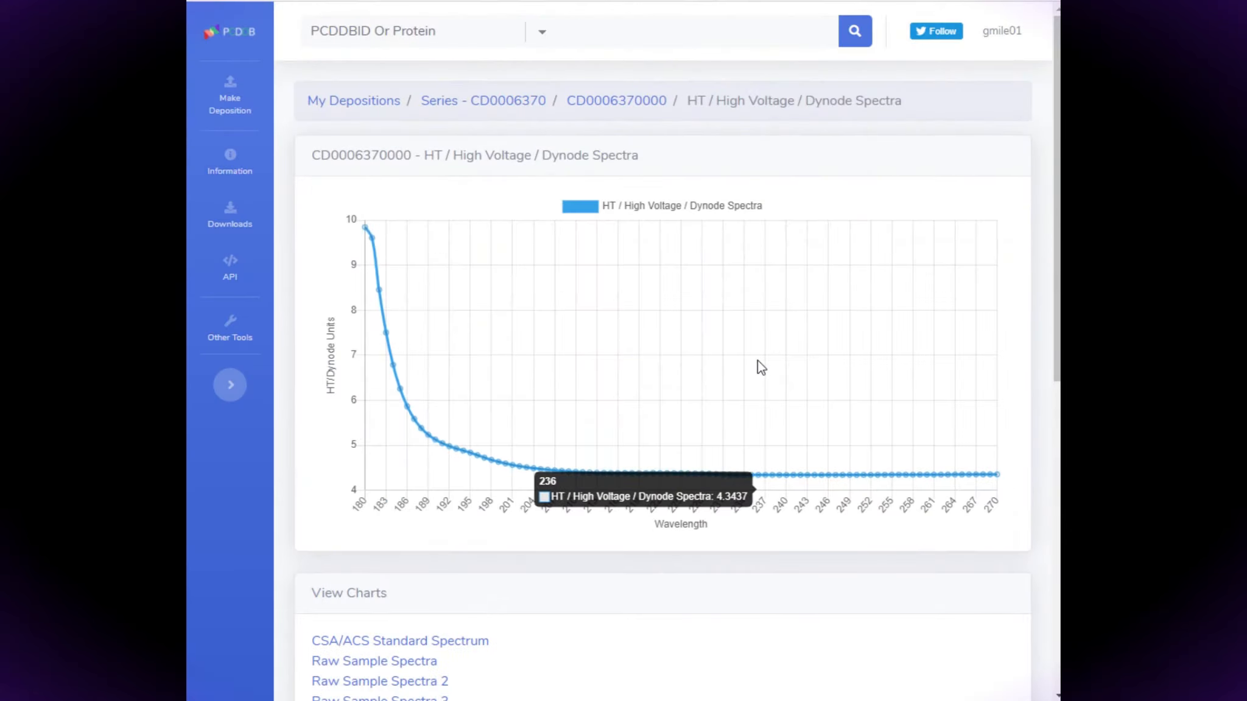
scroll(758, 361, down, 3)
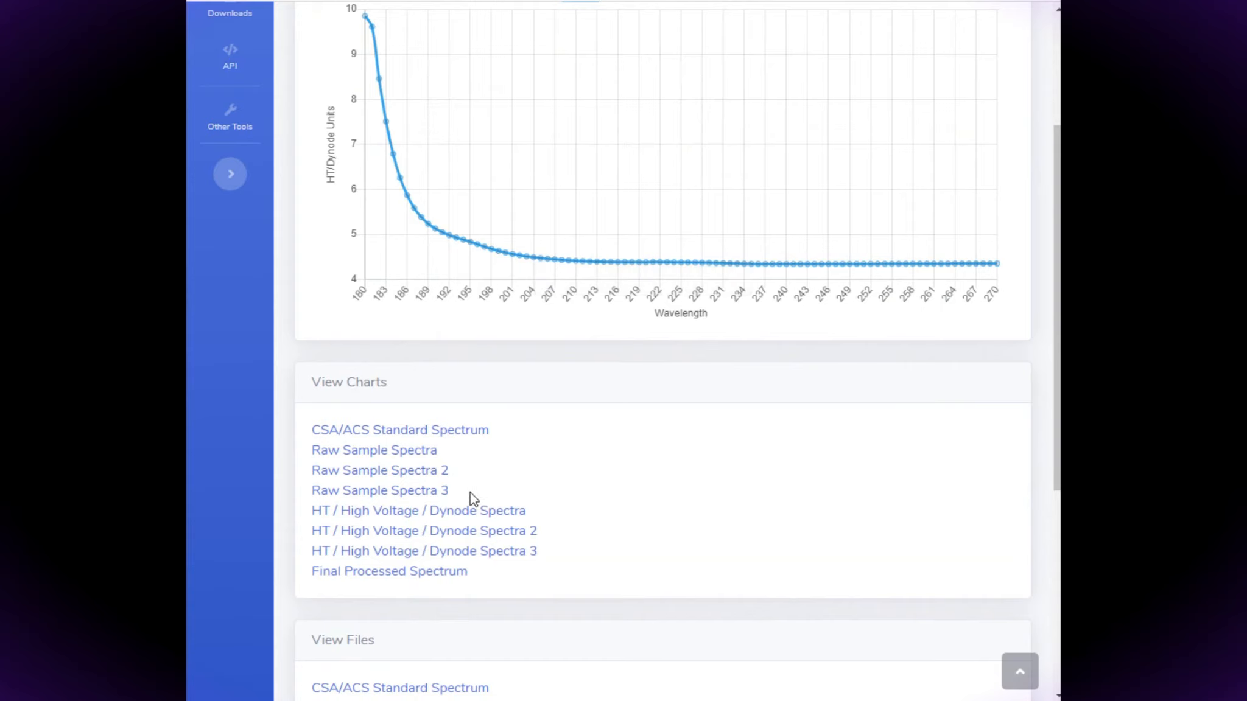
click(474, 553)
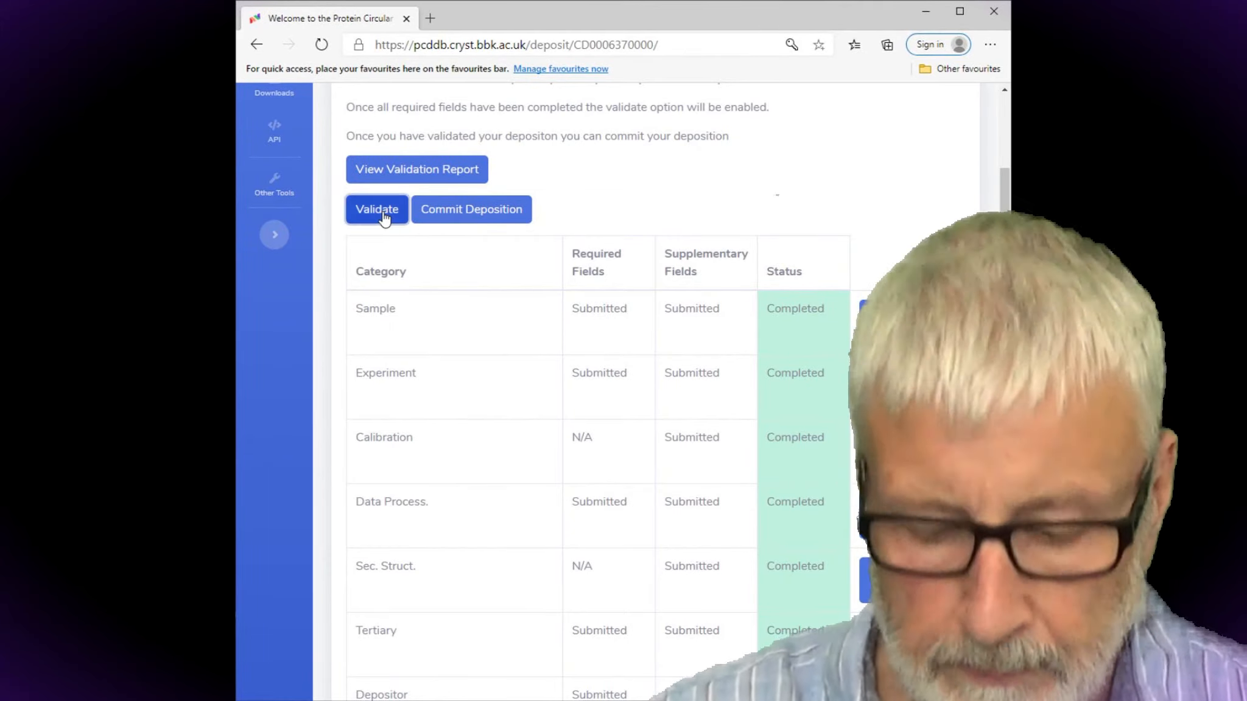
Step: Validate the completed deposition and review the test results in the validation report
click(381, 212)
click(629, 481)
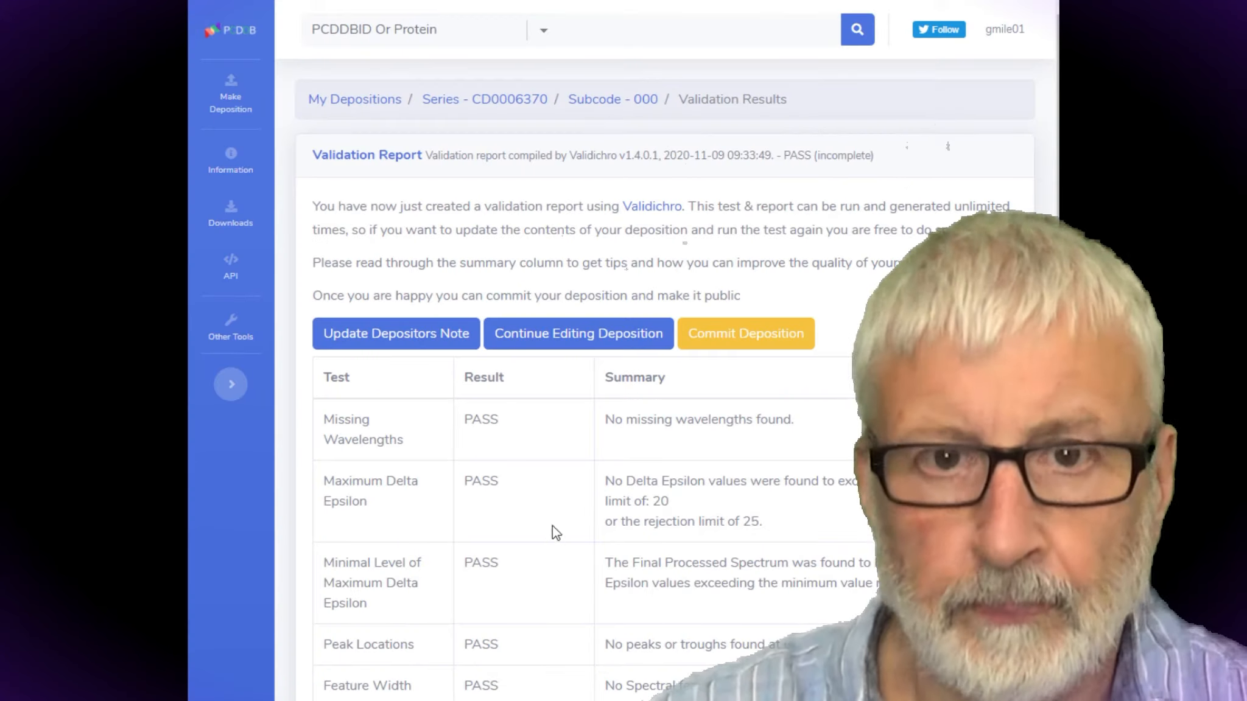
scroll(553, 526, down, 5)
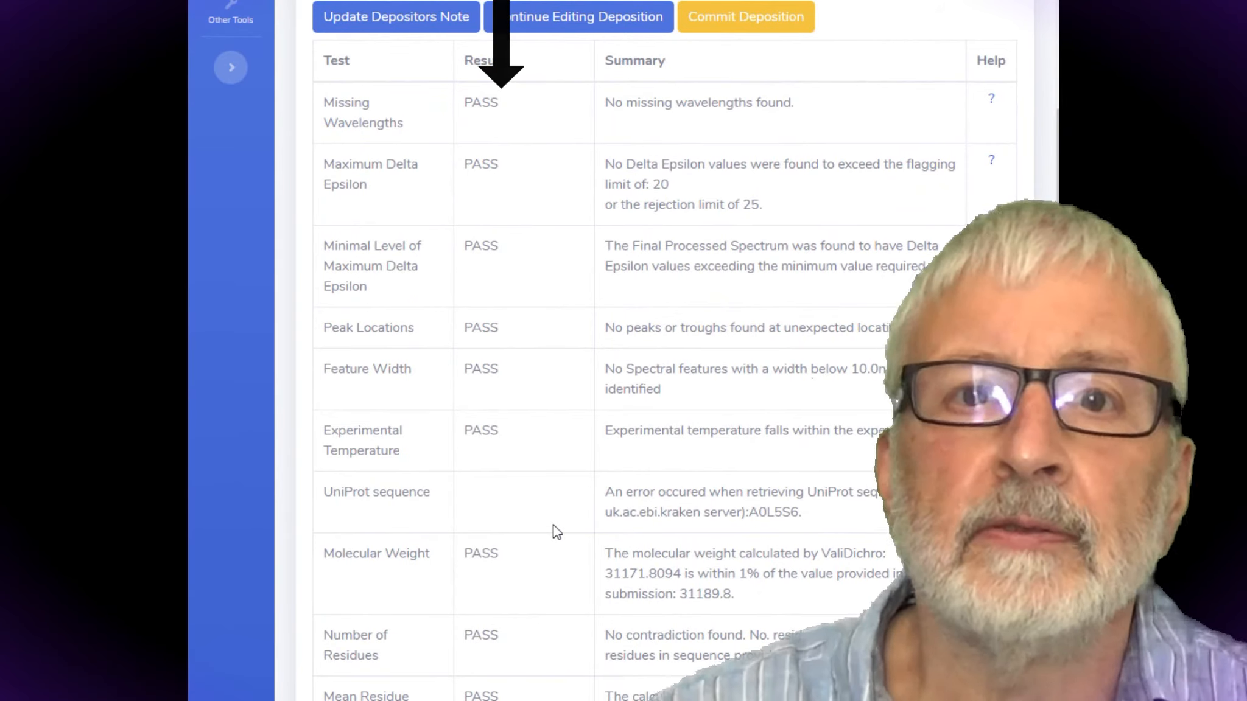
scroll(555, 531, up, 5)
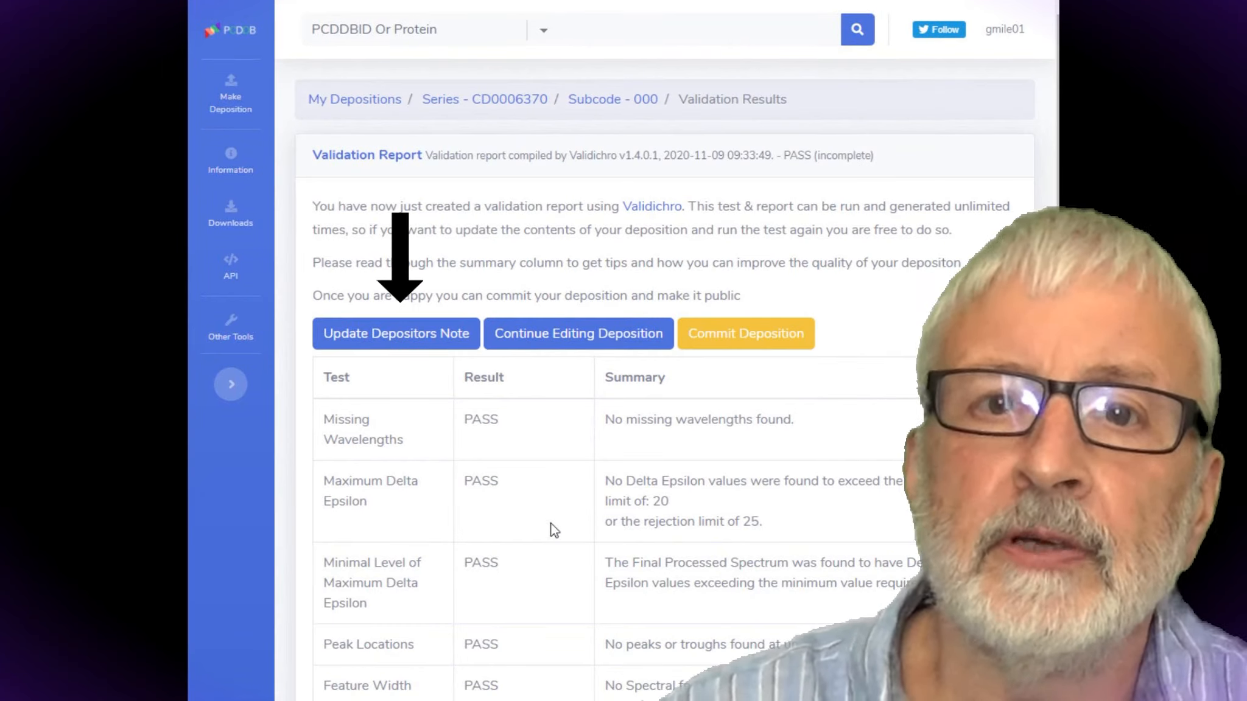
Step: Set the depositor note to "BLAH BLAH BLAH" and check it at the end of the validation report
click(421, 335)
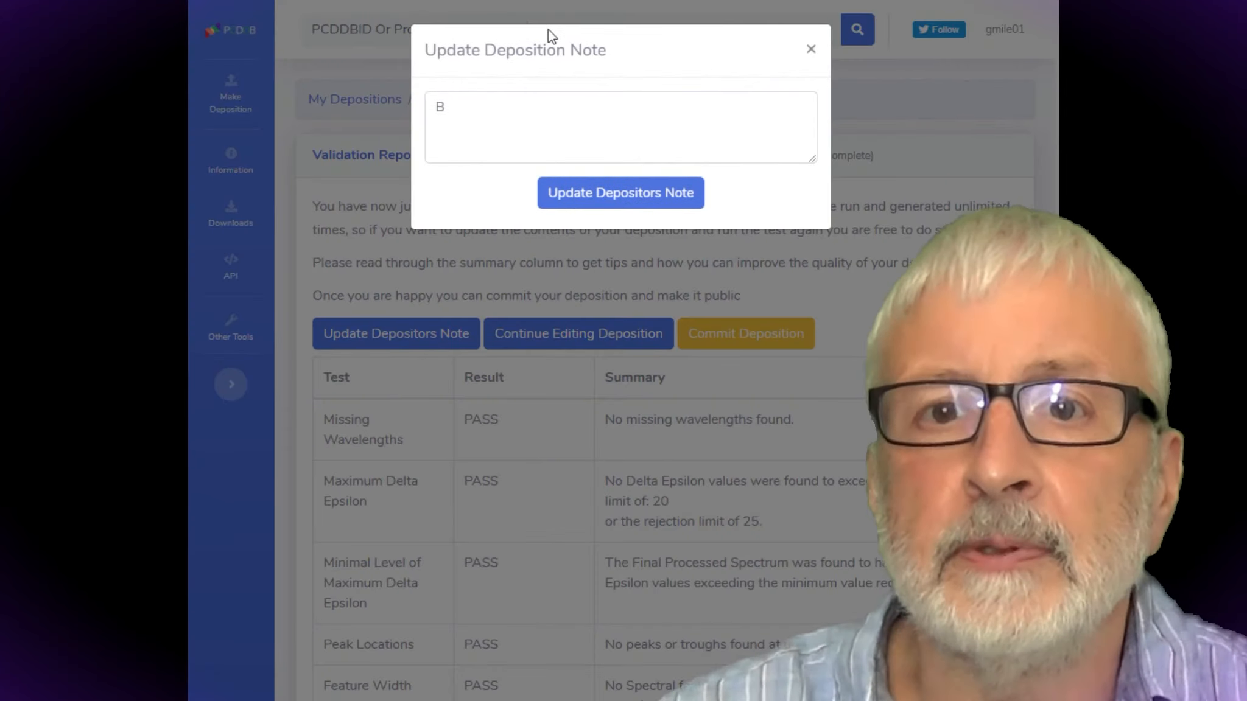
click(502, 114)
text(BLAH)
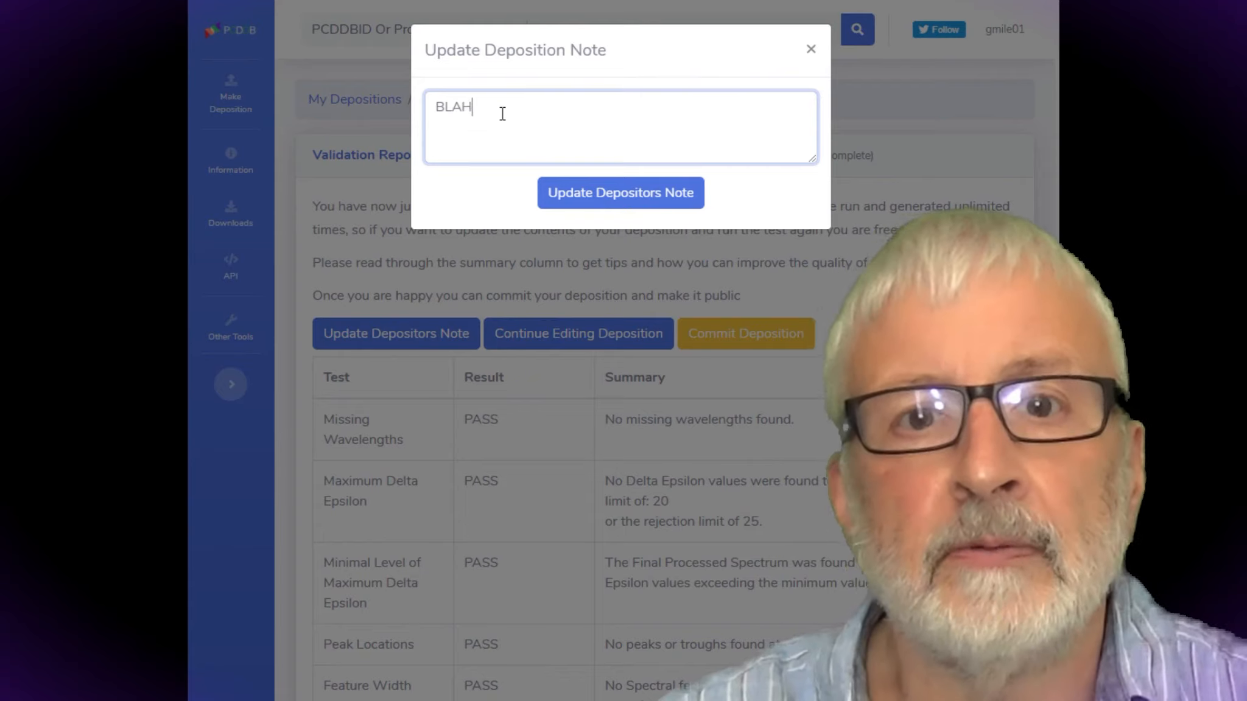
text( BLAH BLAH)
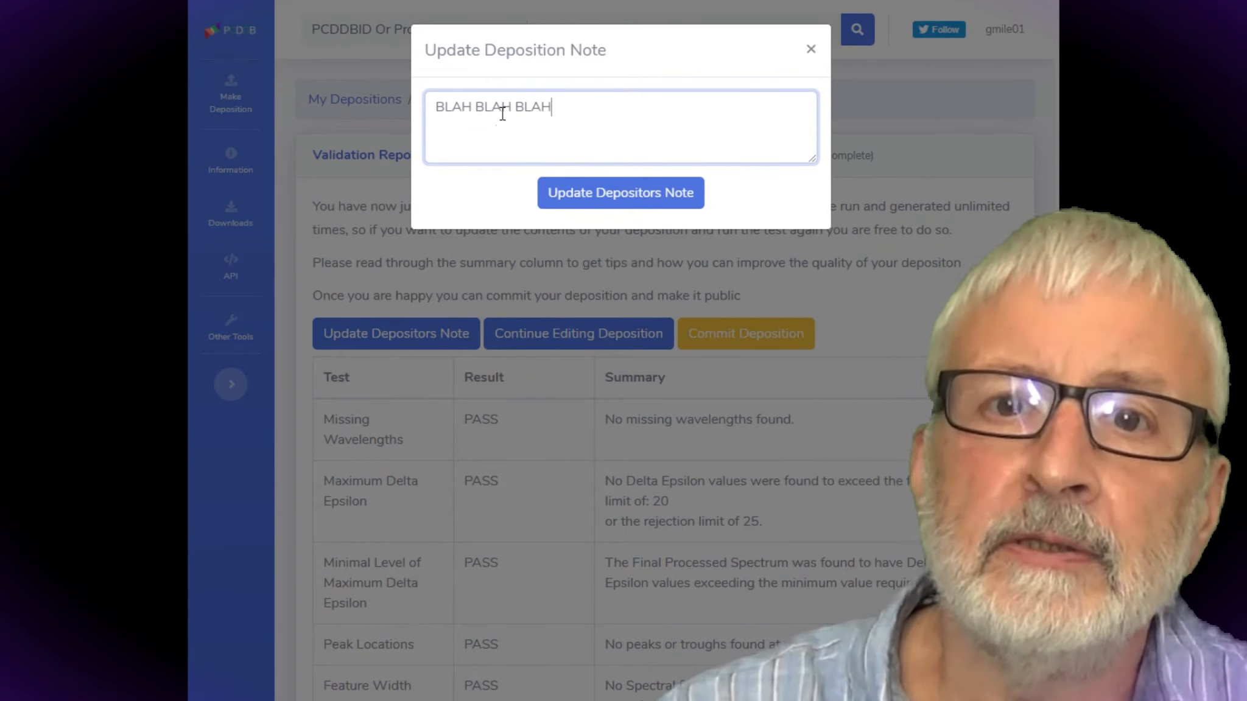
click(638, 198)
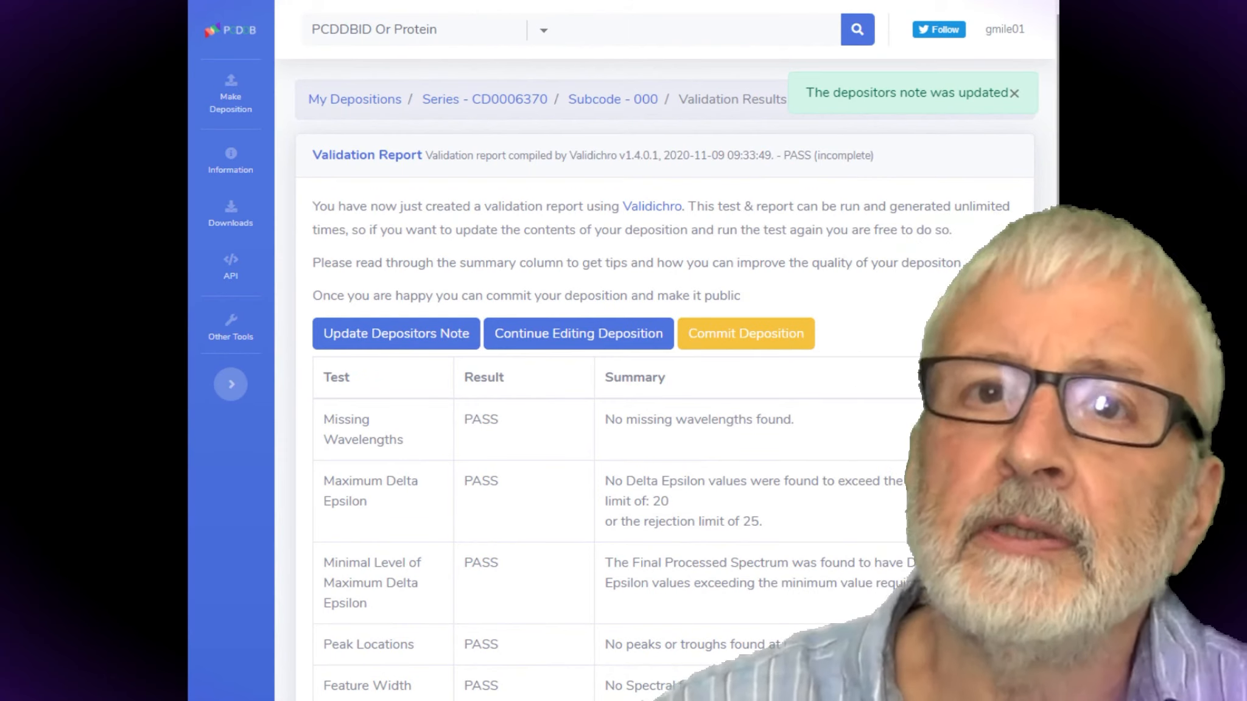
scroll(670, 366, down, 18)
scroll(871, 176, down, 5)
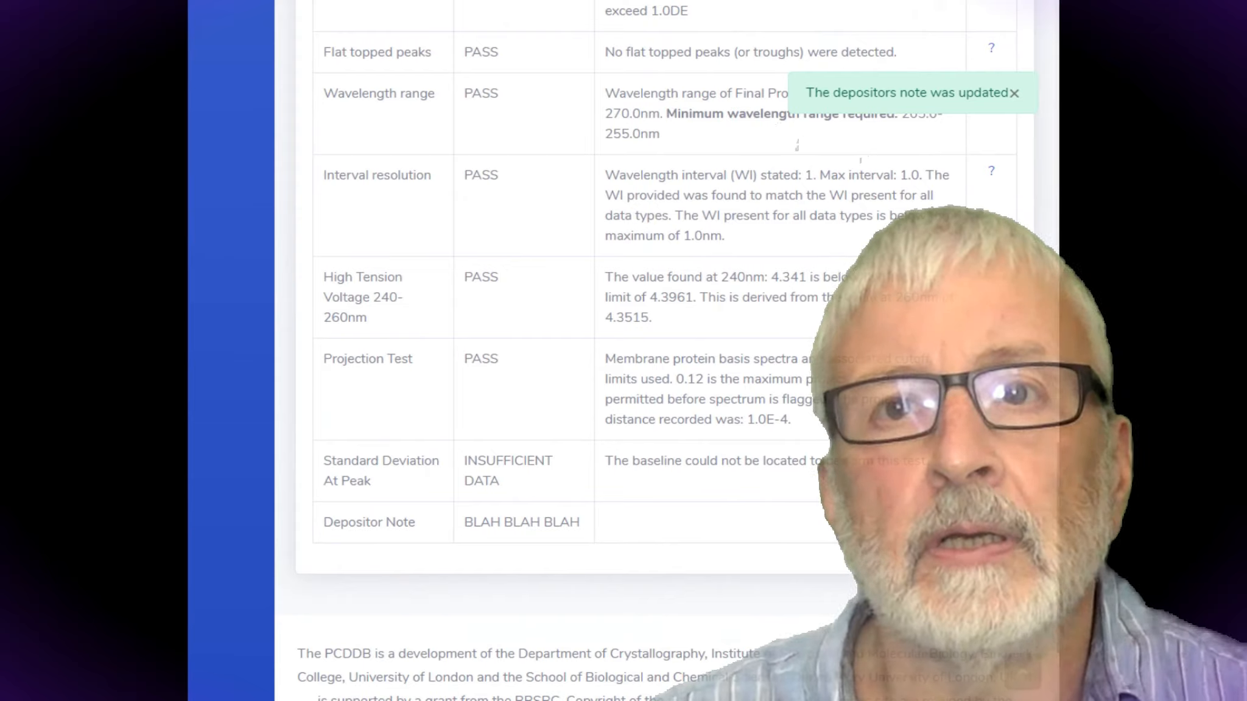
scroll(870, 176, up, 1)
drag(1058, 604, 1057, 191)
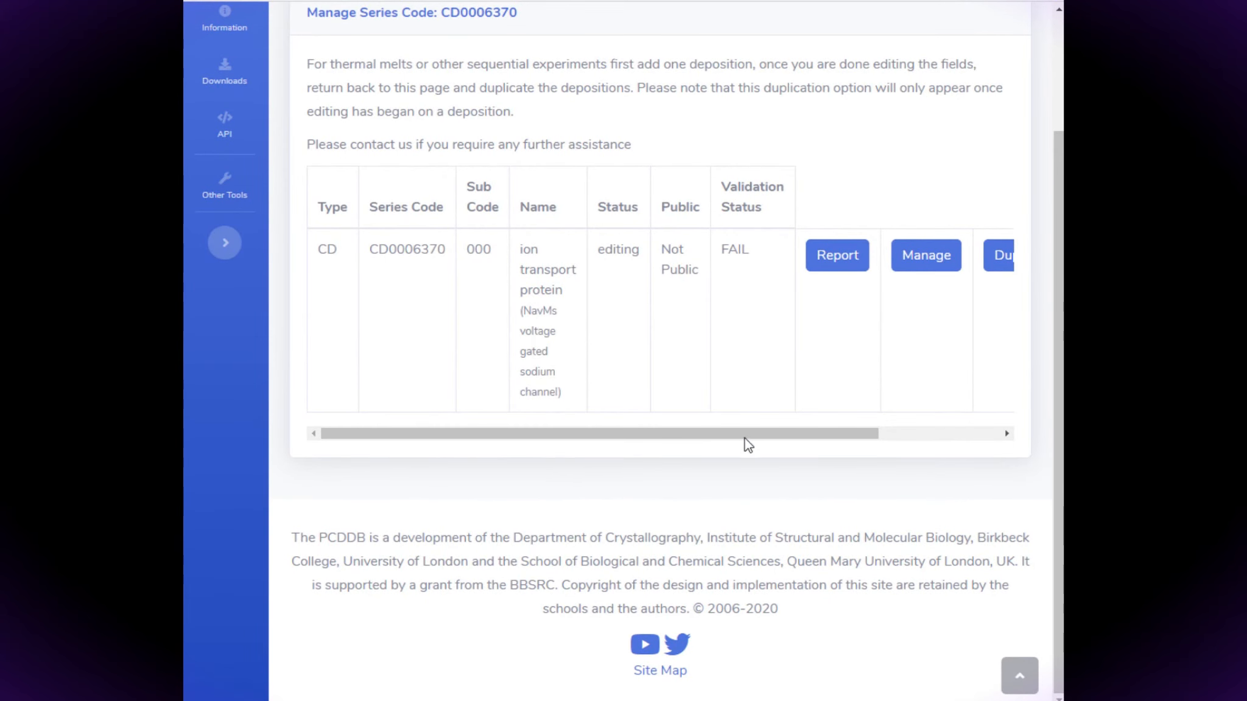
drag(739, 435, 860, 452)
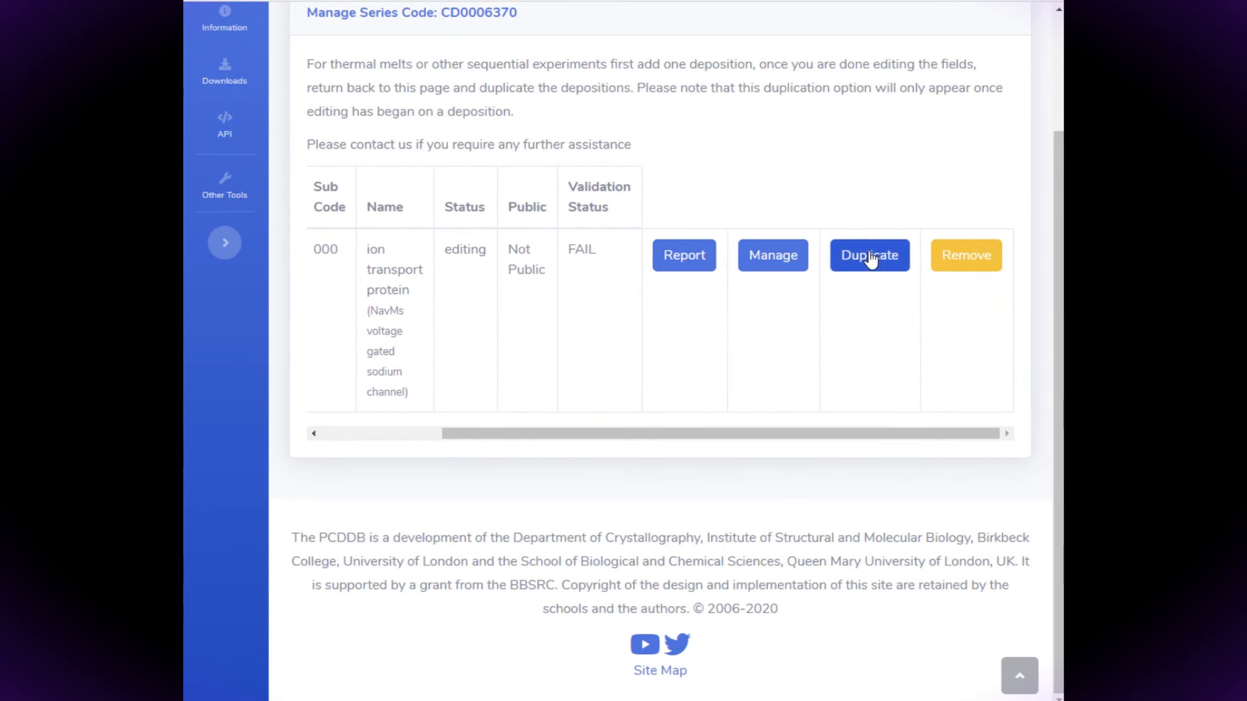
click(871, 259)
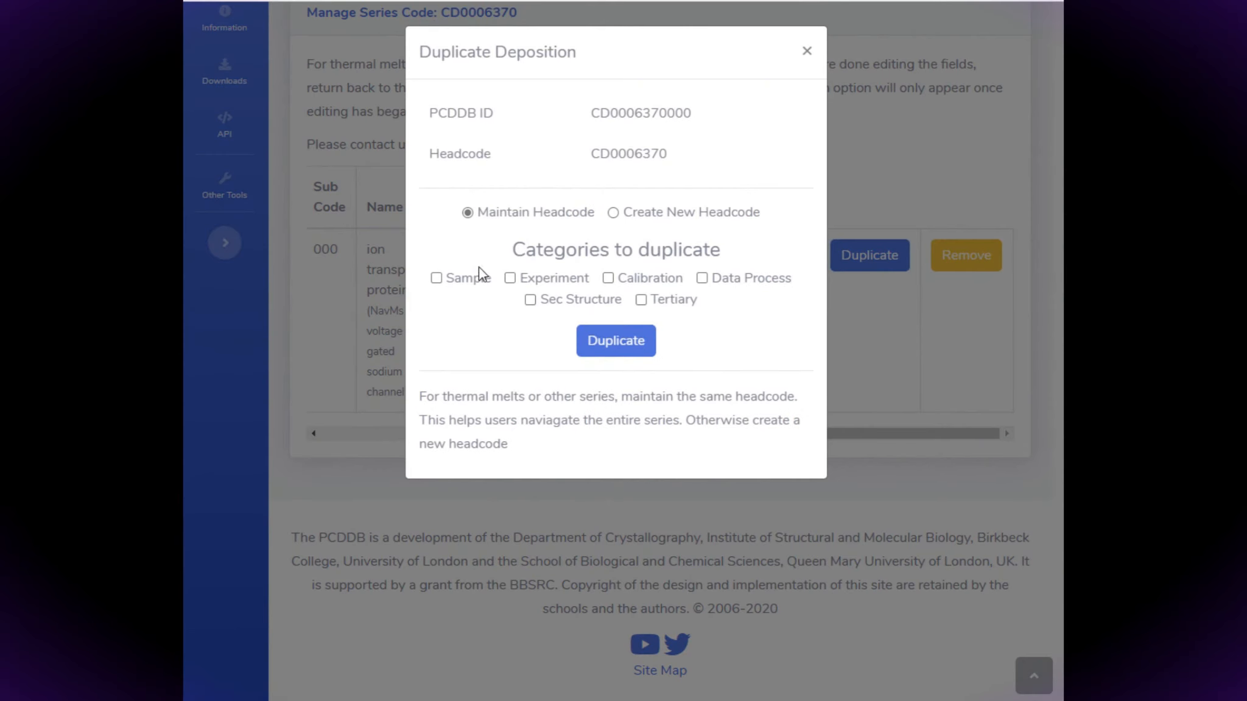
click(606, 279)
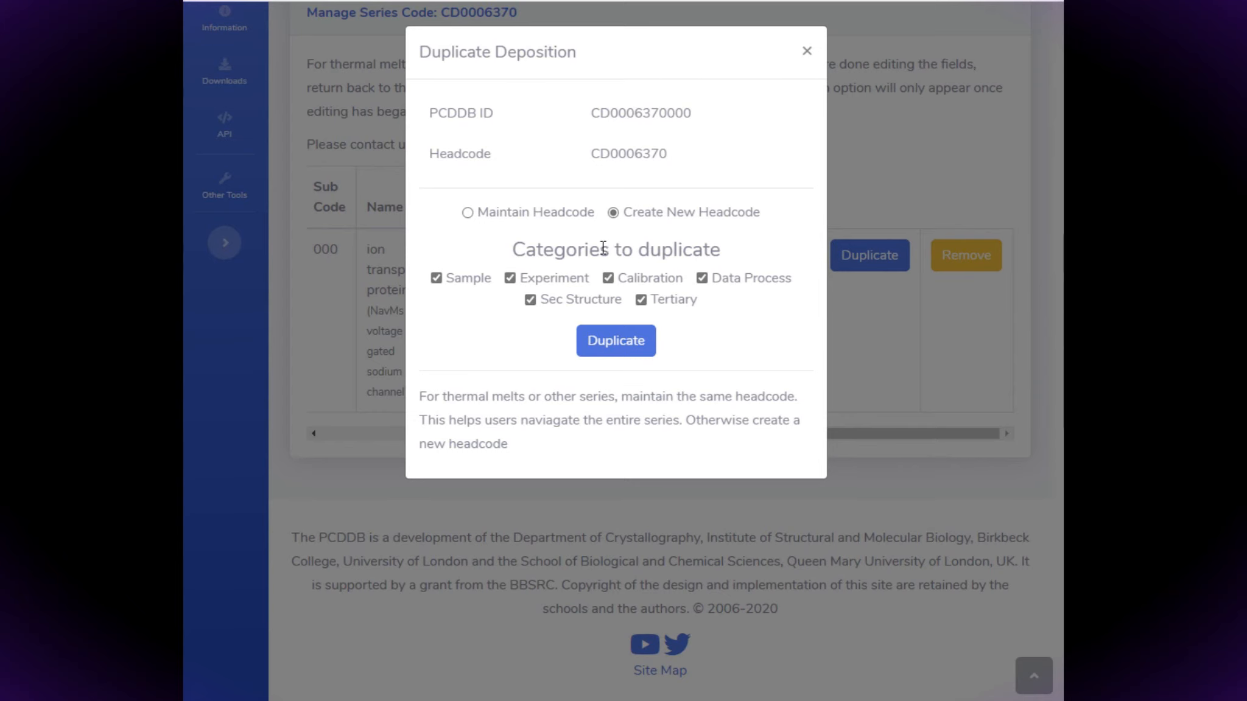
click(615, 350)
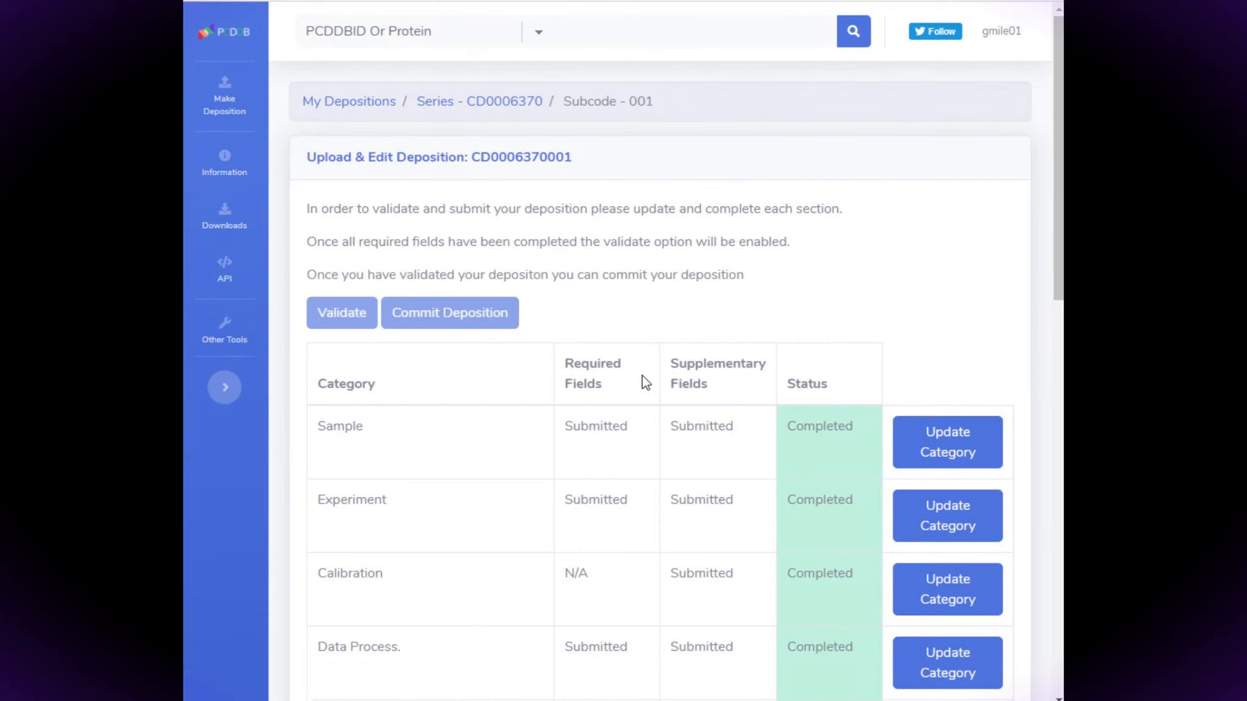
Step: Set the experimental temperature to 25 °C in the duplicated deposition's Experiment category and save the updated details
scroll(641, 373, down, 3)
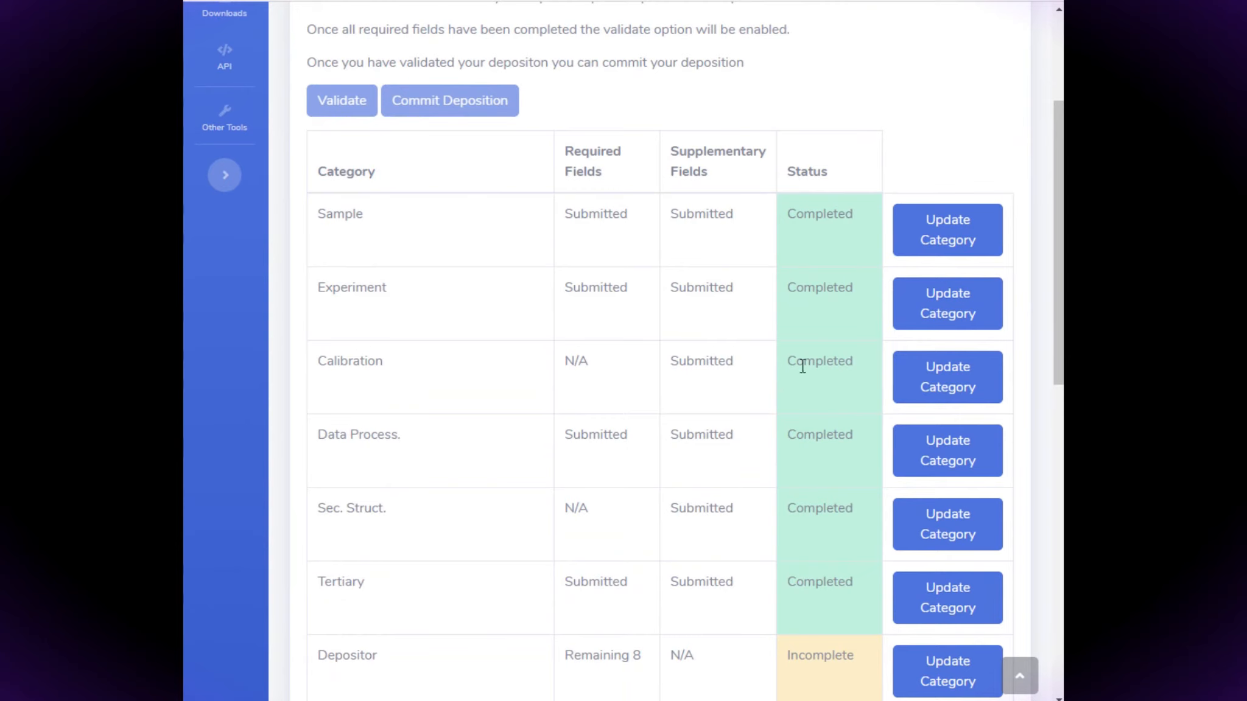
click(937, 302)
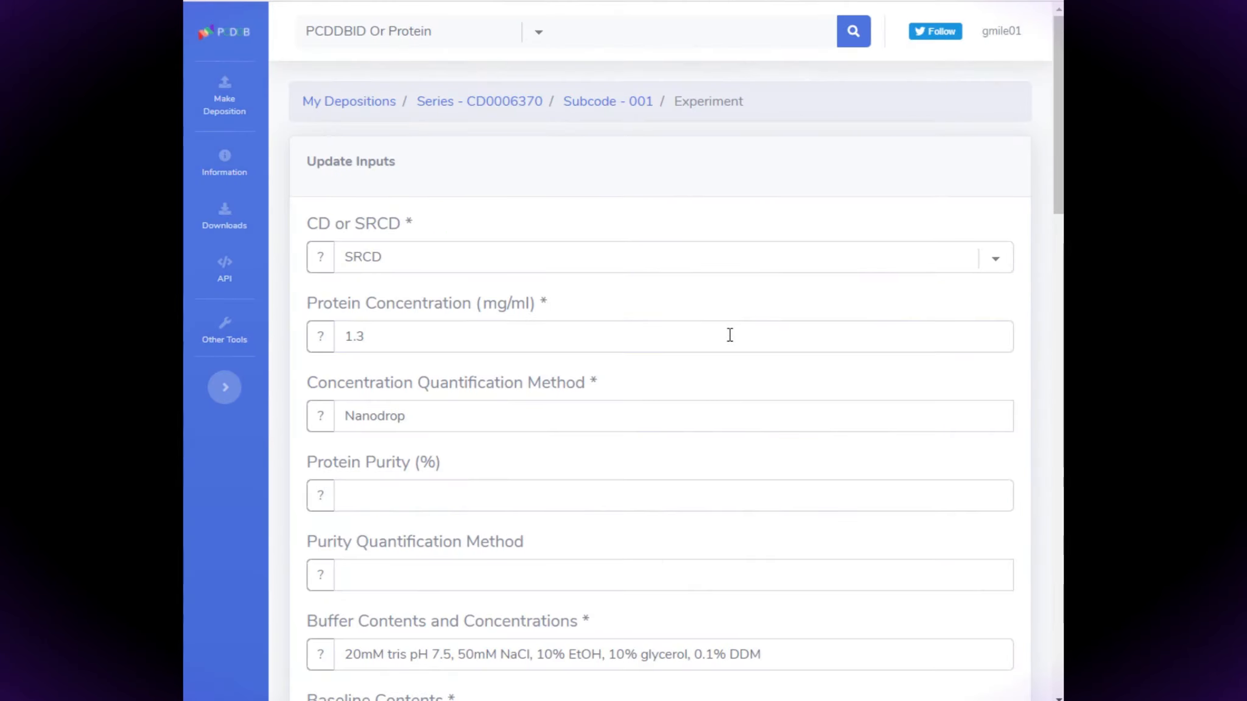
scroll(730, 335, down, 3)
scroll(730, 336, down, 3)
click(380, 387)
key(BackSpace)
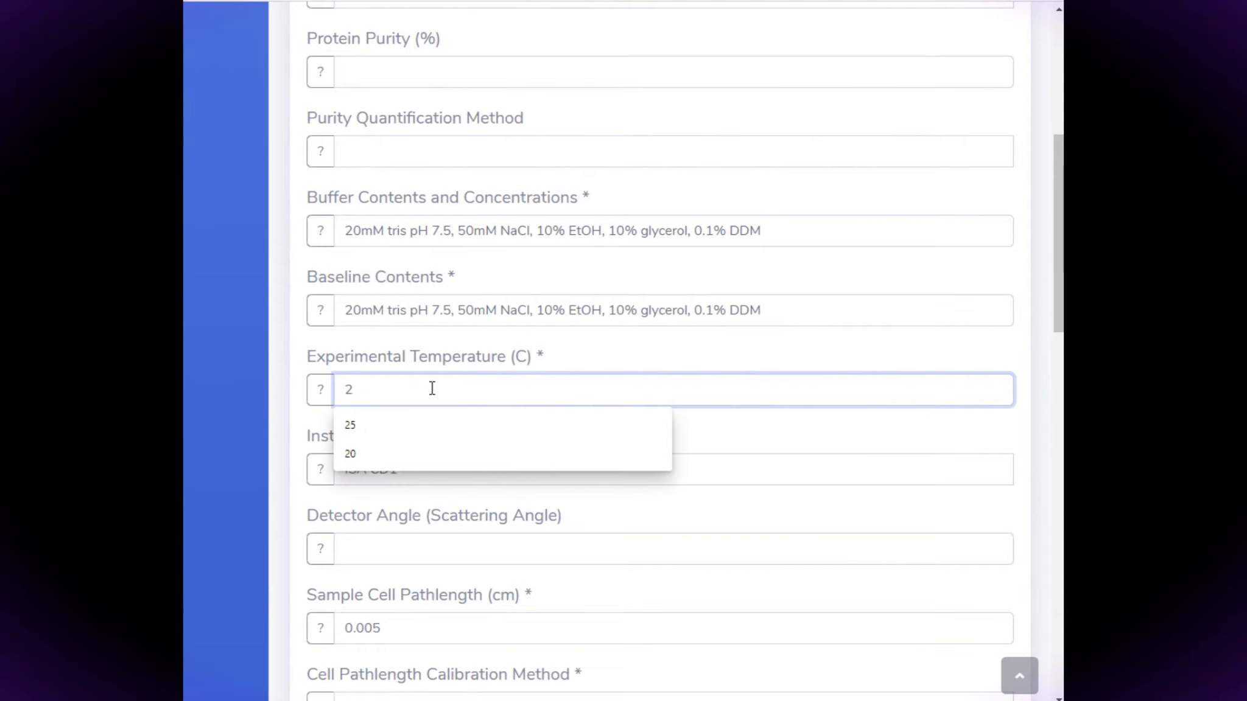
text(5)
scroll(433, 402, down, 16)
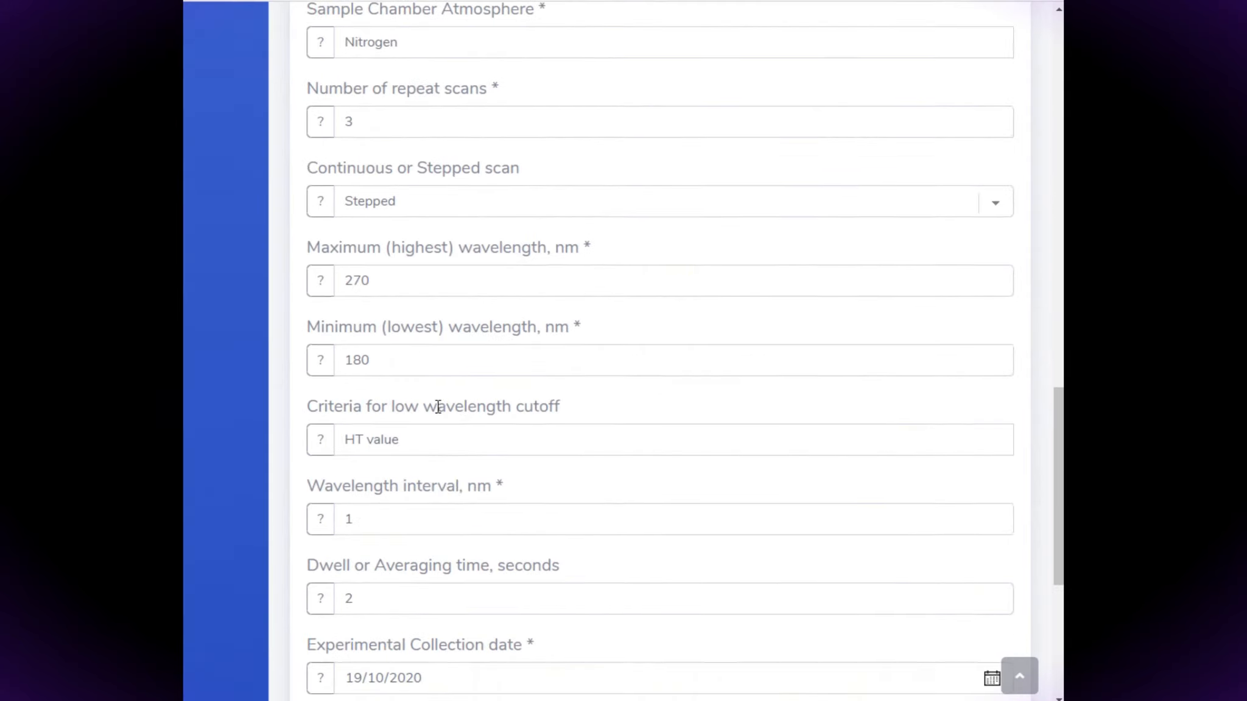
scroll(437, 424, down, 3)
click(403, 373)
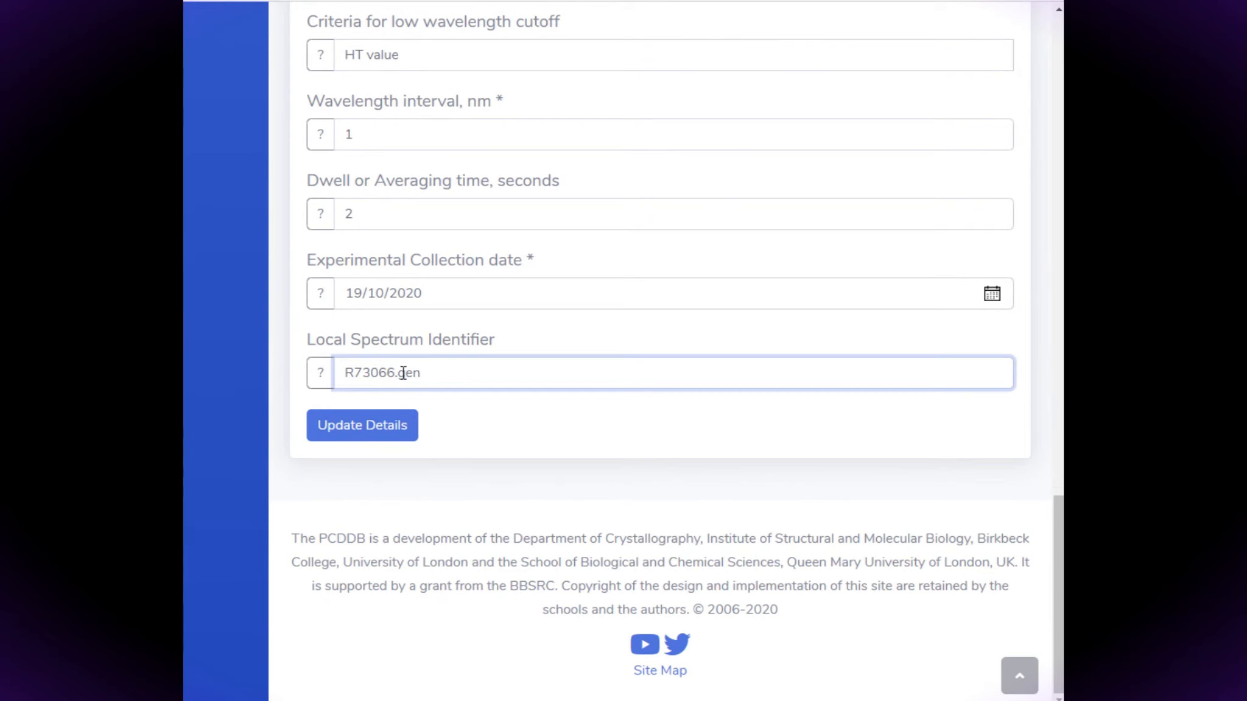
click(373, 430)
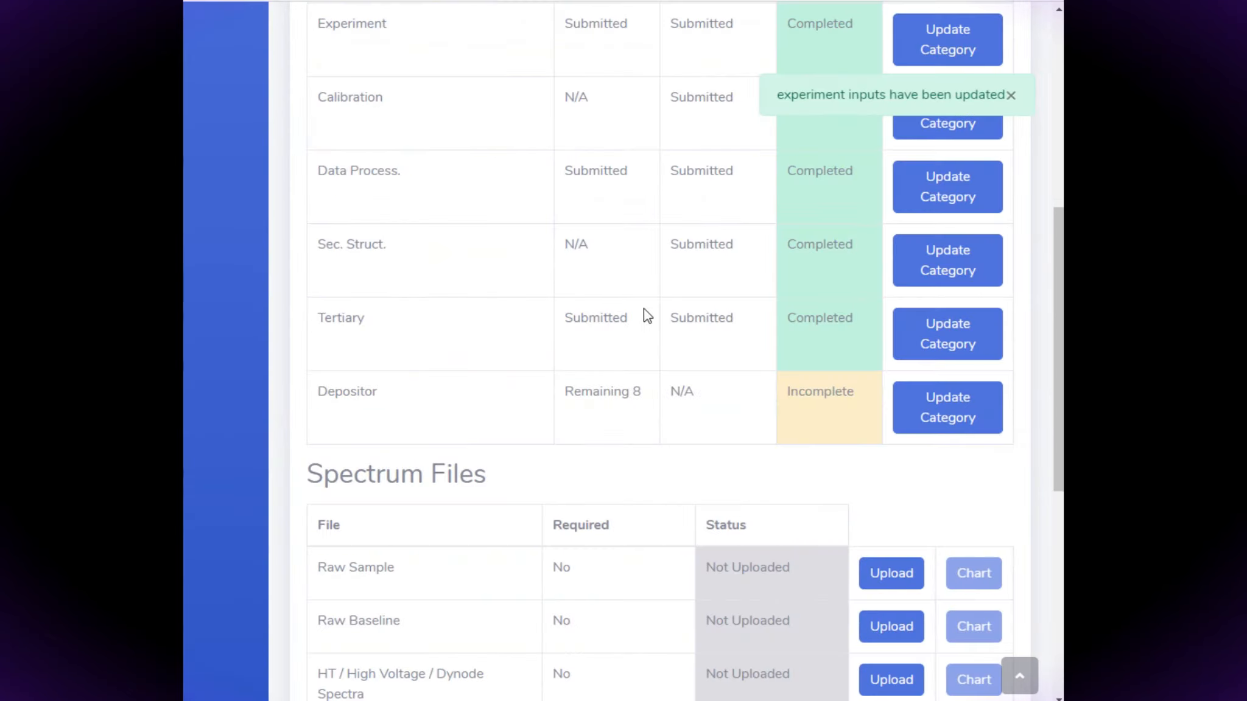
scroll(651, 317, down, 3)
scroll(670, 341, up, 8)
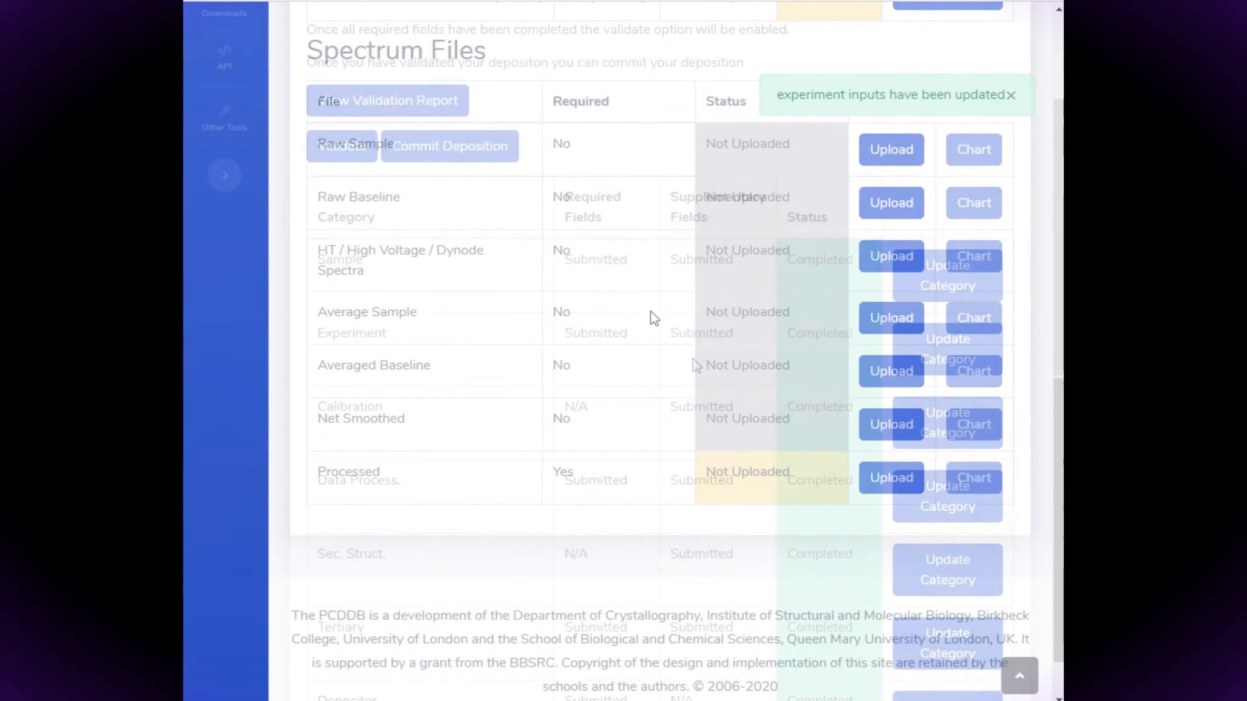